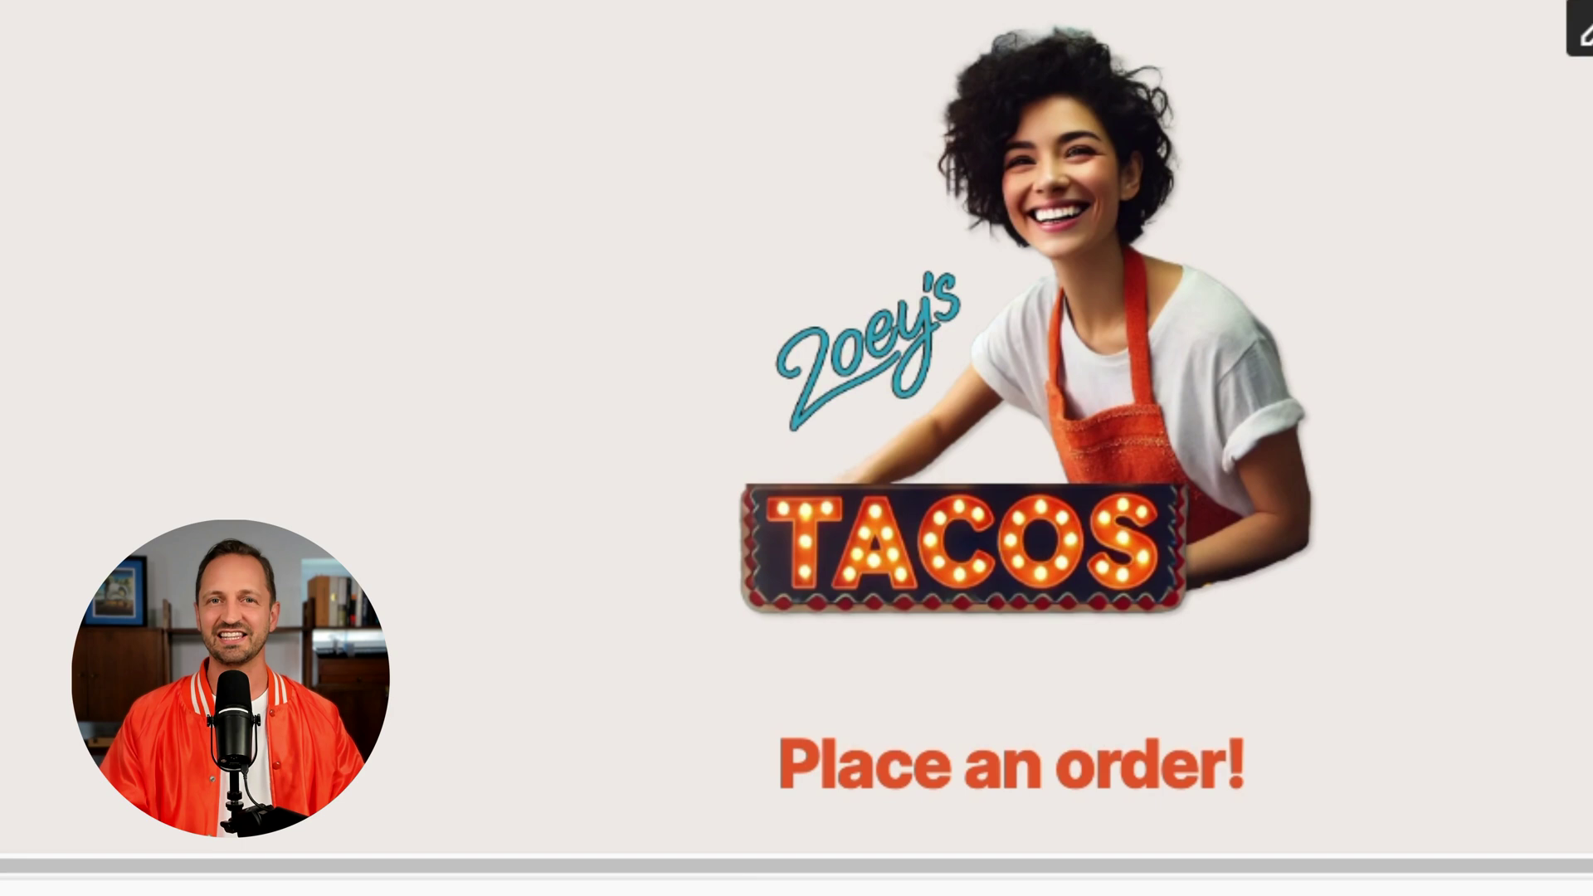
# - Scroll past the order form and ask the Zoey's Tacos chatbot "What's on the menu?"
pyautogui.scroll(-6, 1391, 590)
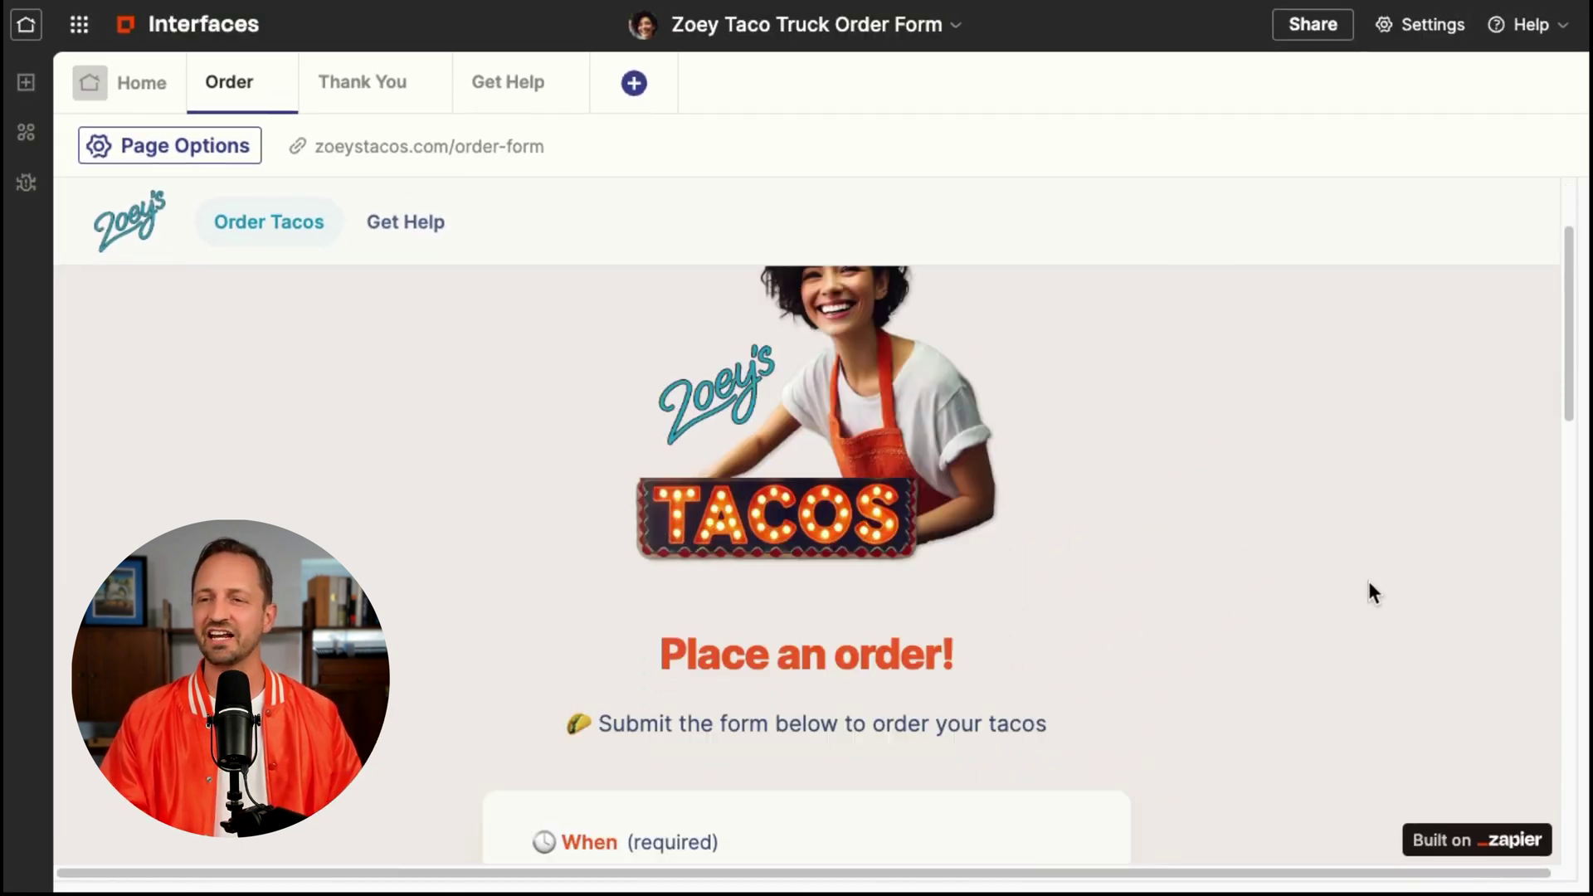
pyautogui.scroll(-2, 1327, 539)
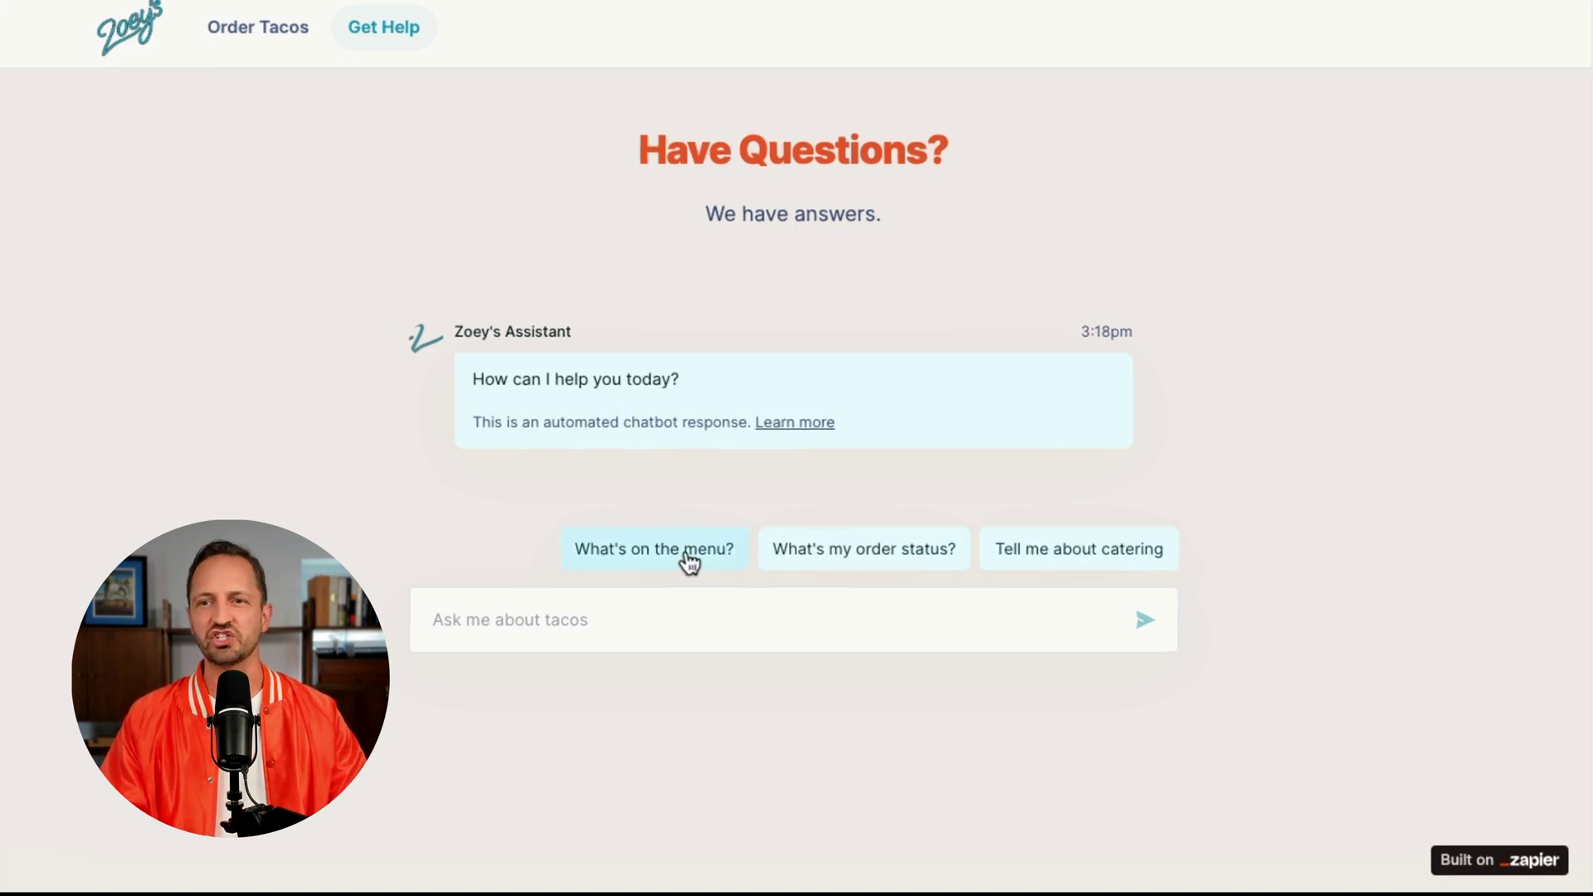
pyautogui.click(689, 557)
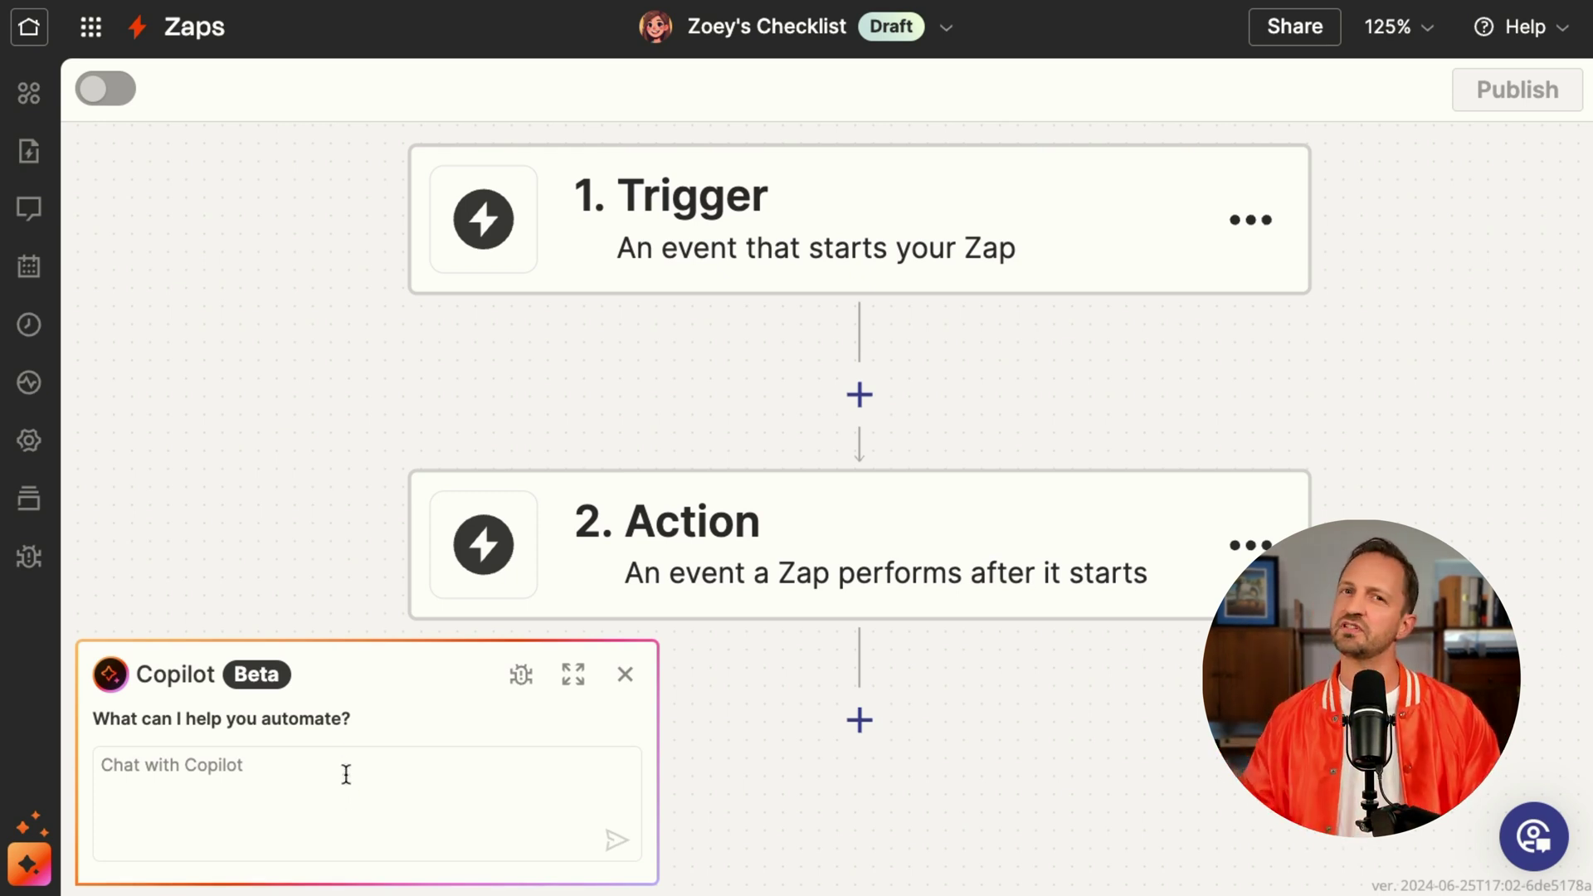
# - Ask Copilot for a nightly weather-forecast checklist email Zap and apply its three suggested steps
pyautogui.click(346, 774)
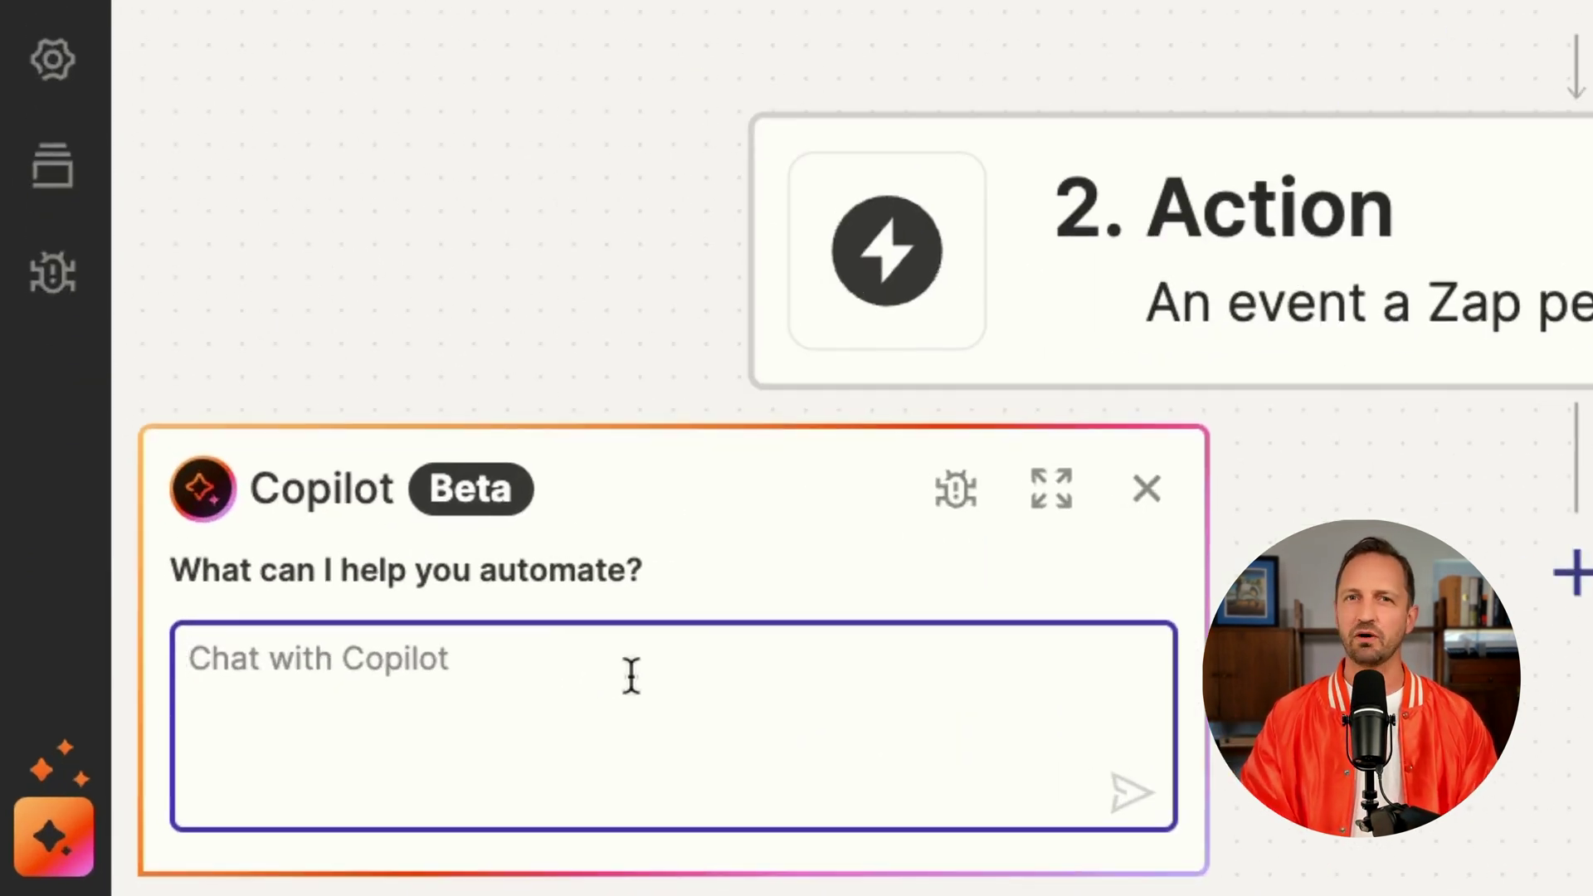
pyautogui.write('Every night')
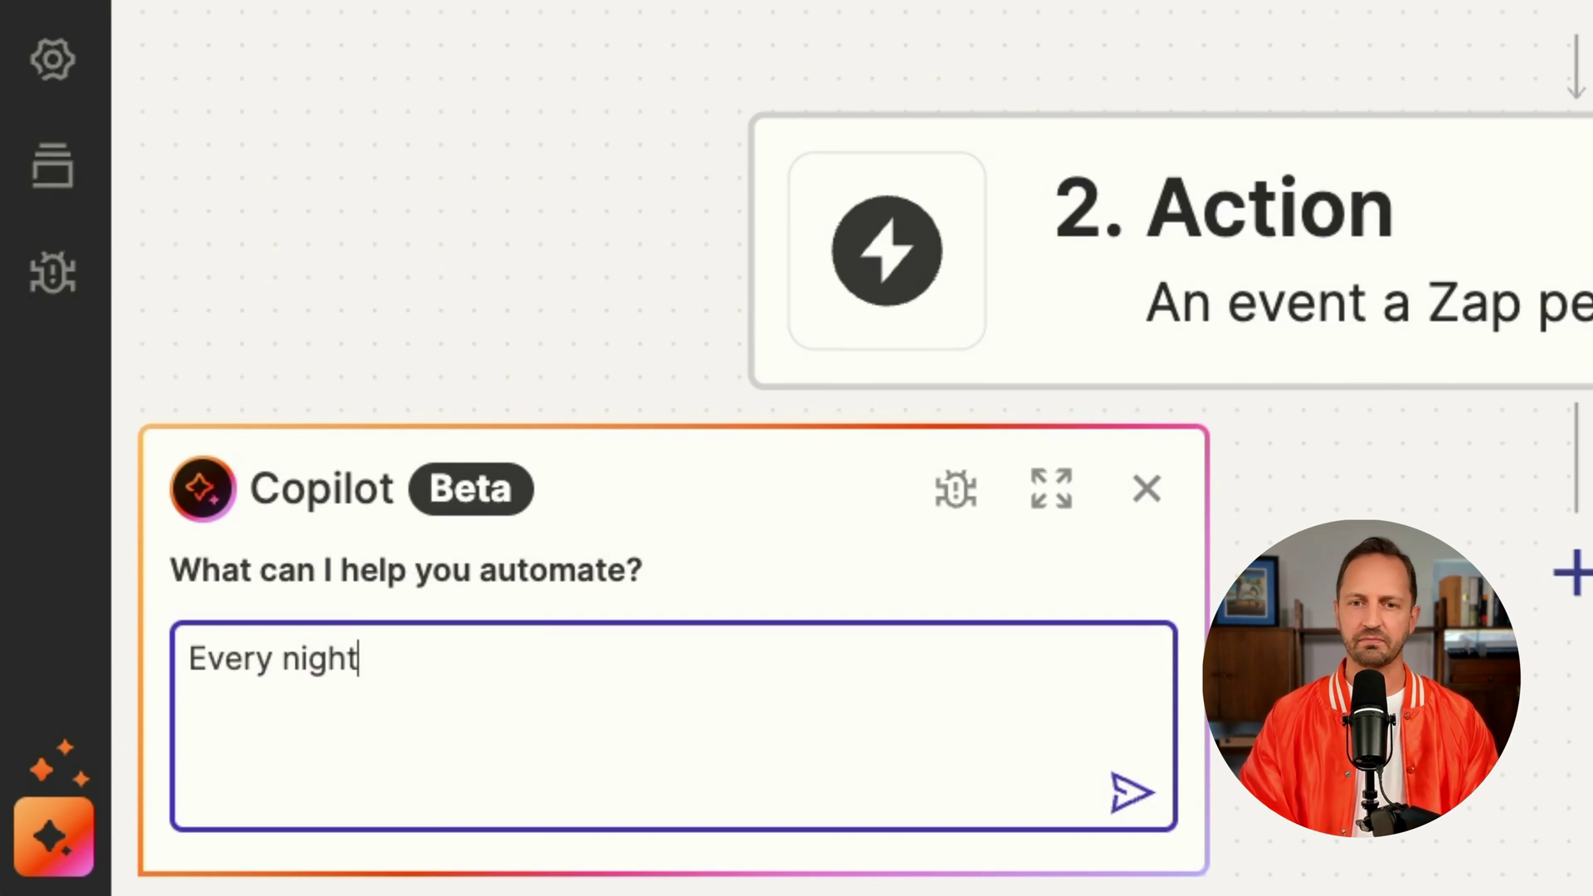
pyautogui.write(", check tomorrow's ")
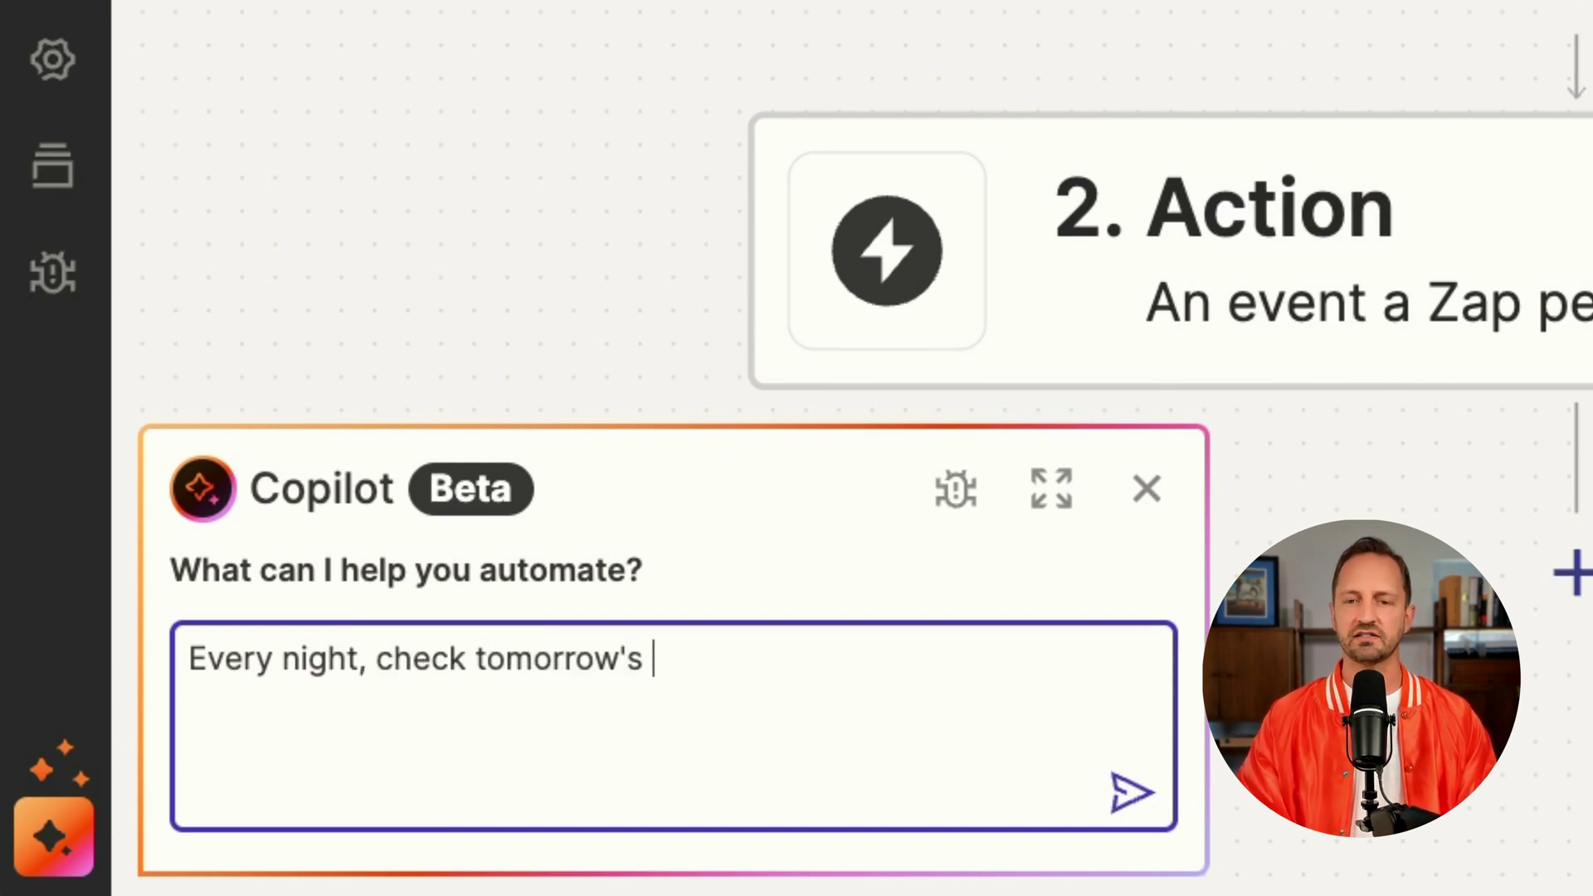
pyautogui.write('weather forecast, and send me a checklist reminder e')
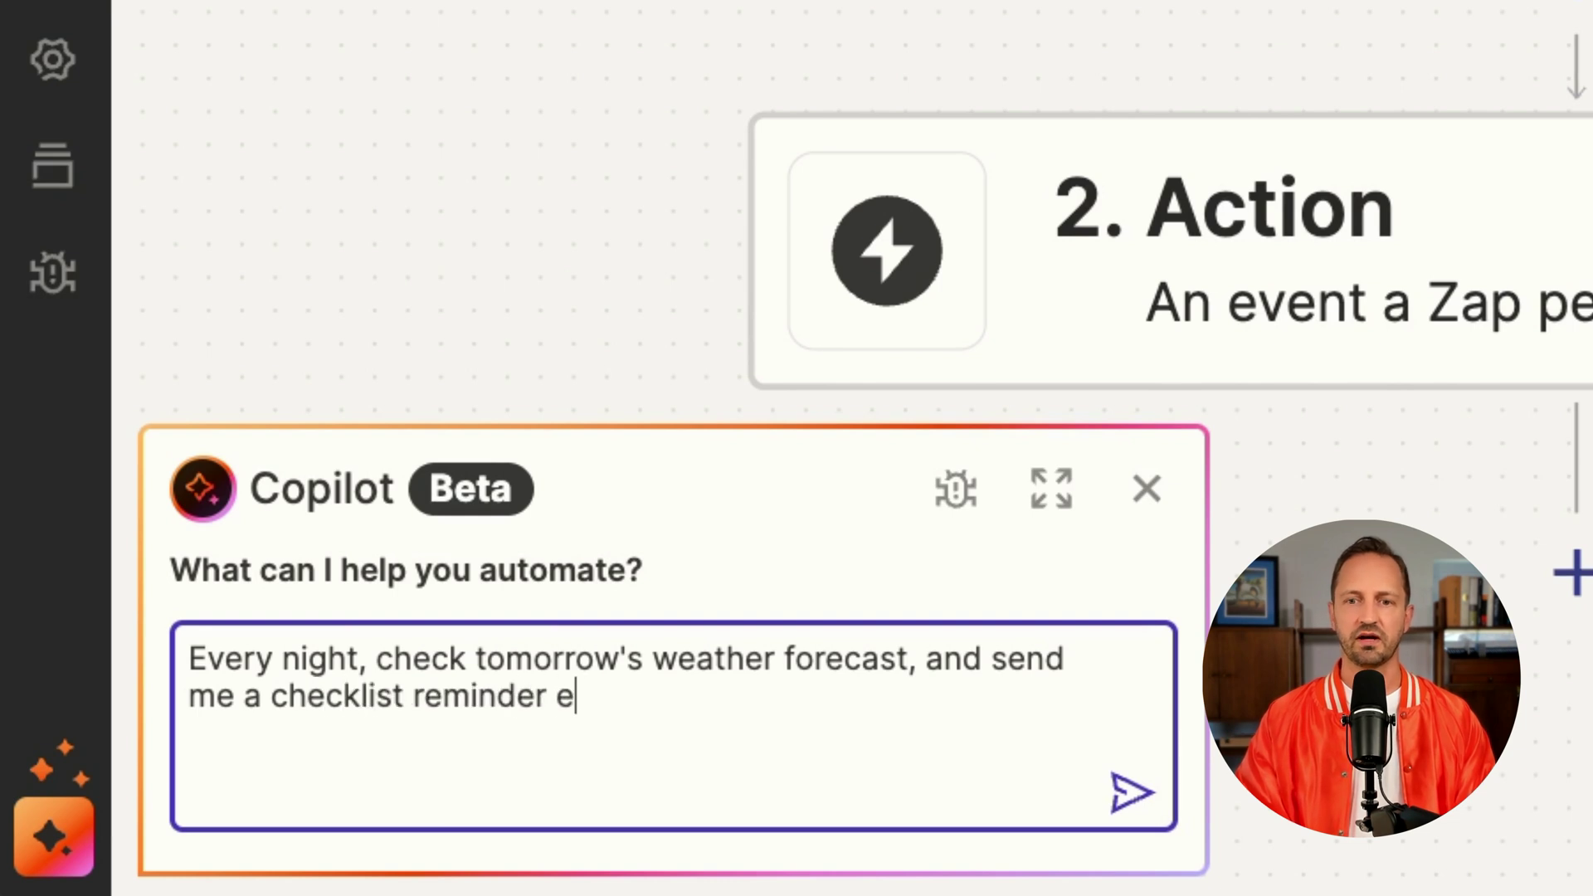
pyautogui.write('mail')
pyautogui.press('Return')
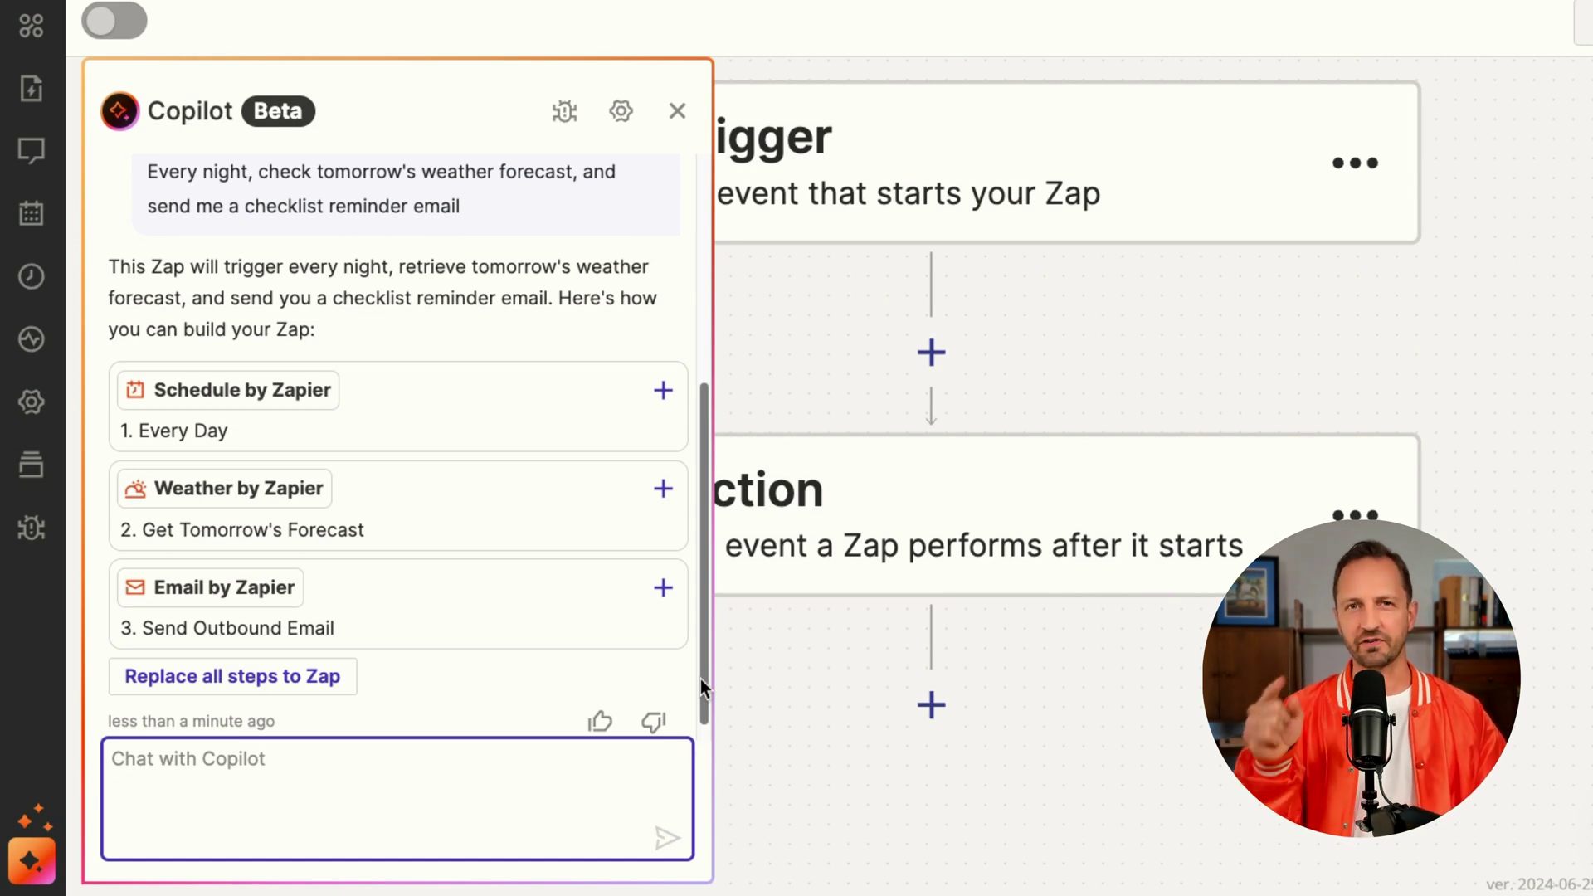
pyautogui.click(307, 679)
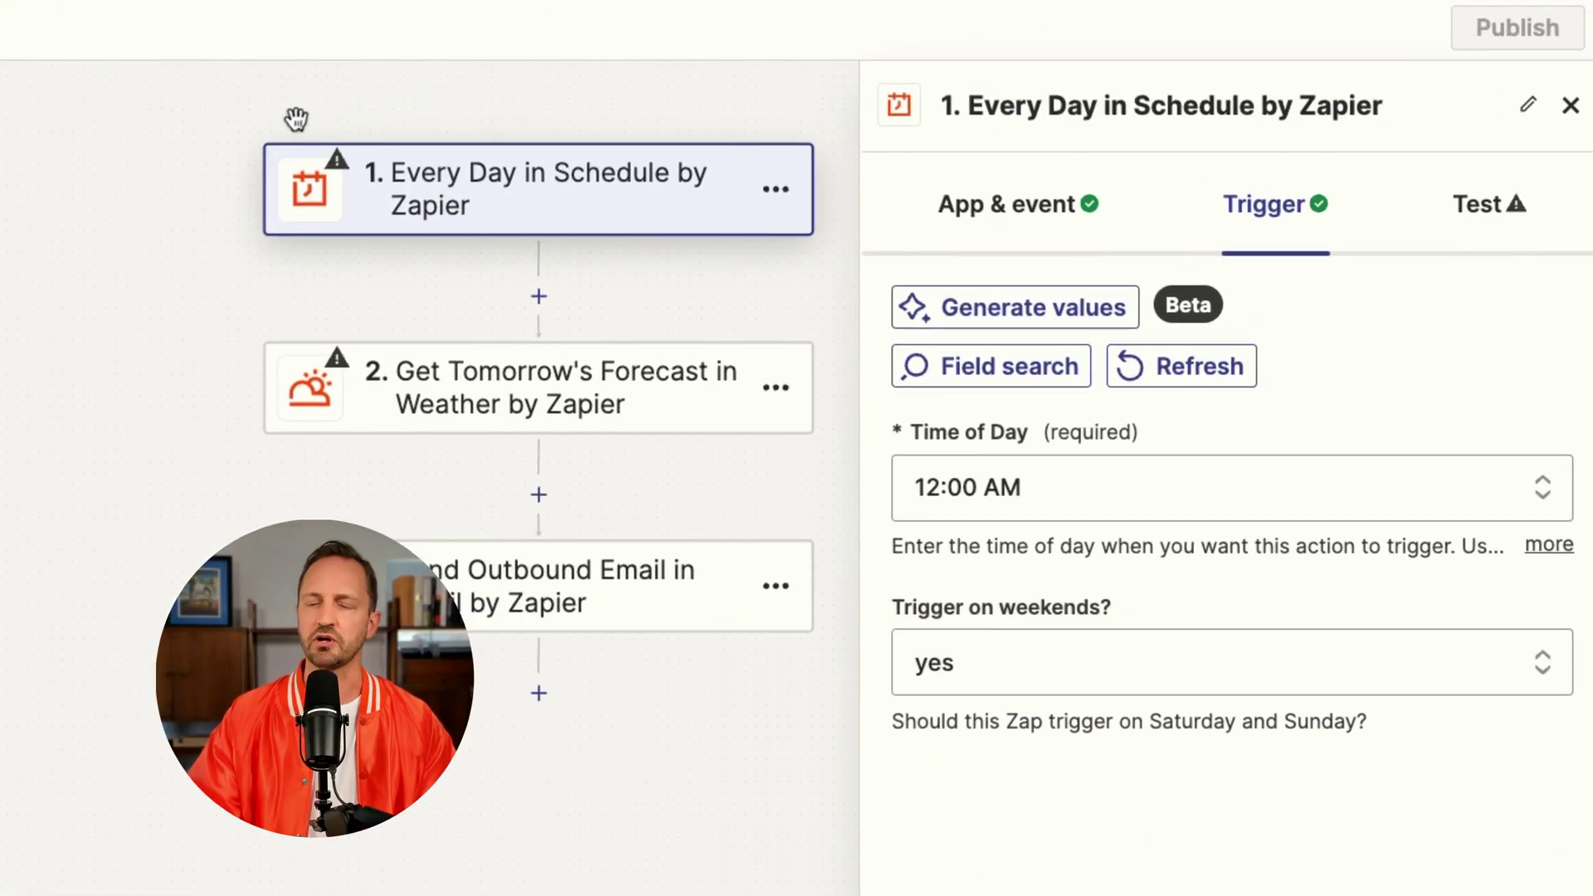
# - Set the Every Day trigger to 7:00 PM, test it, and continue with the selected record
pyautogui.moveTo(705, 793); pyautogui.dragTo(621, 807)
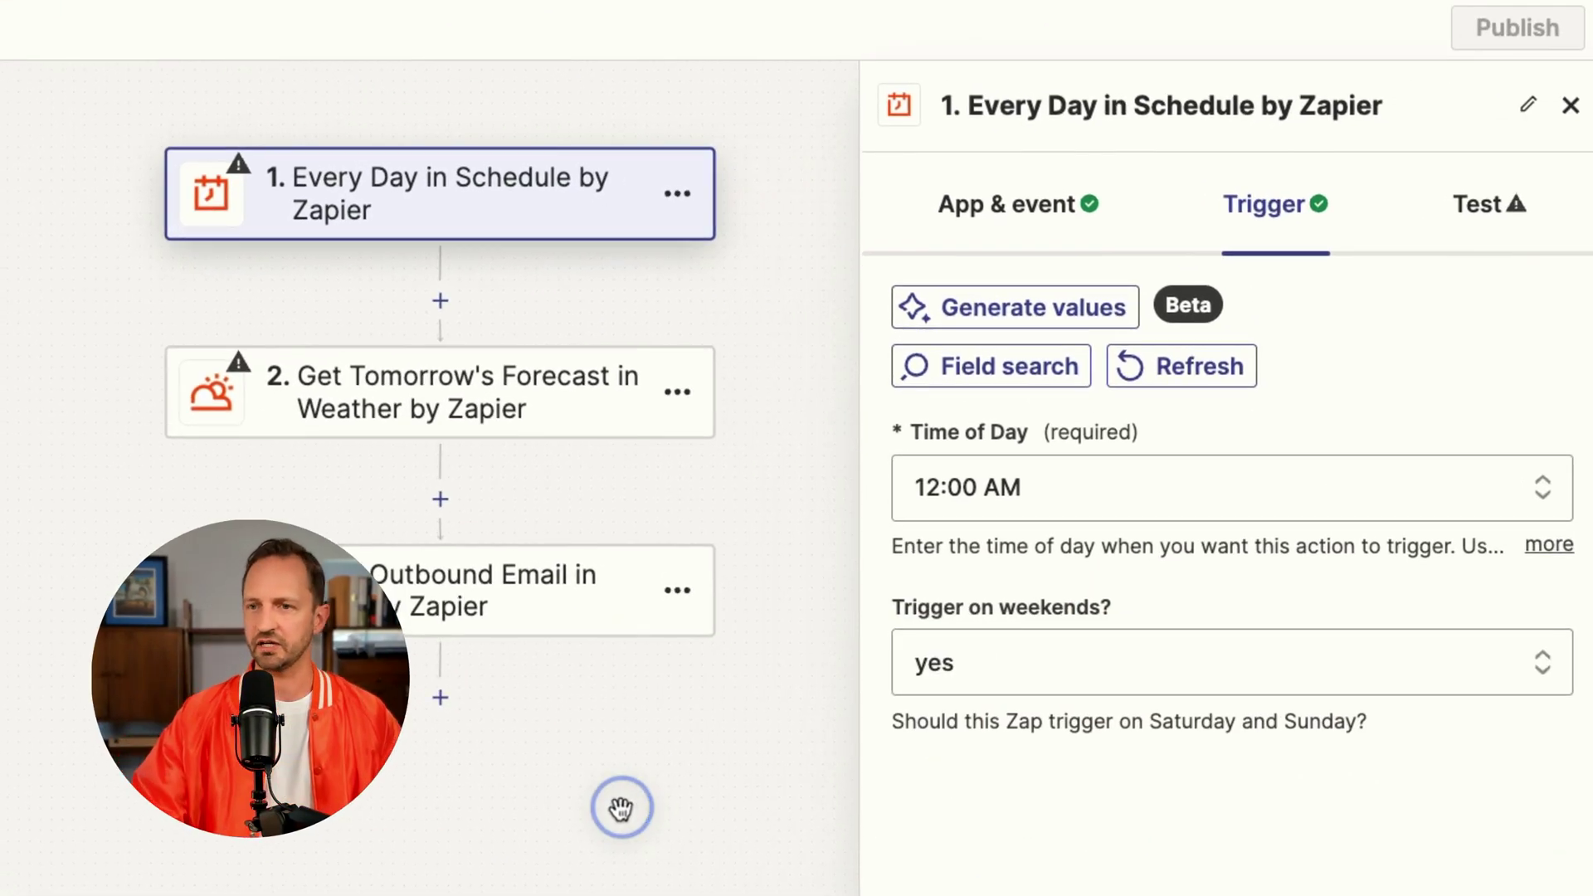
pyautogui.click(1161, 508)
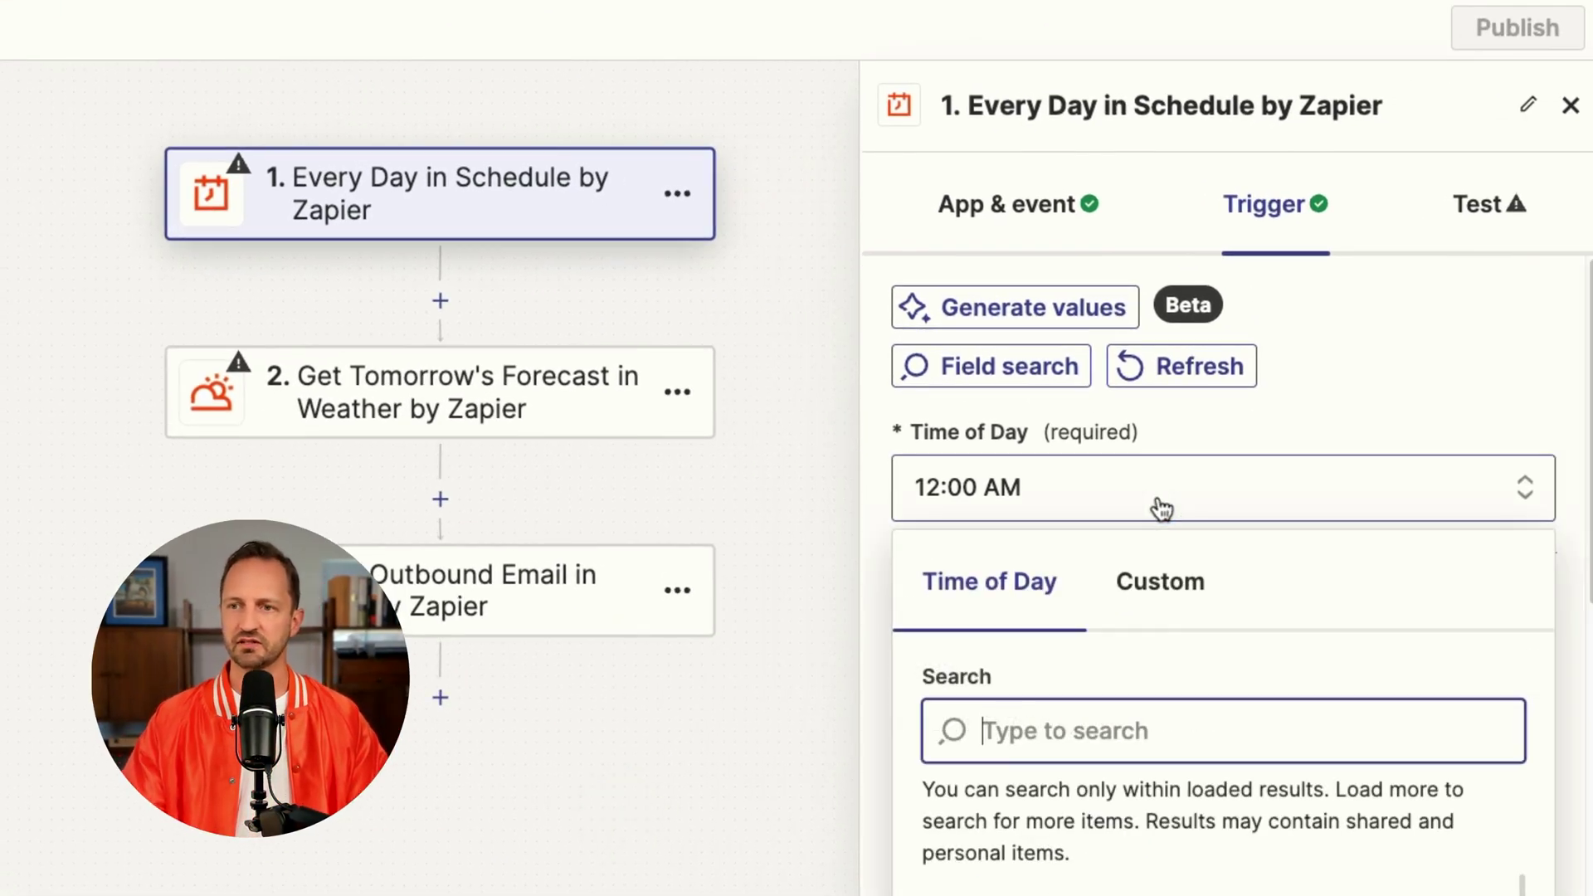
pyautogui.write('7')
pyautogui.scroll(-5, 1054, 689)
pyautogui.click(1052, 702)
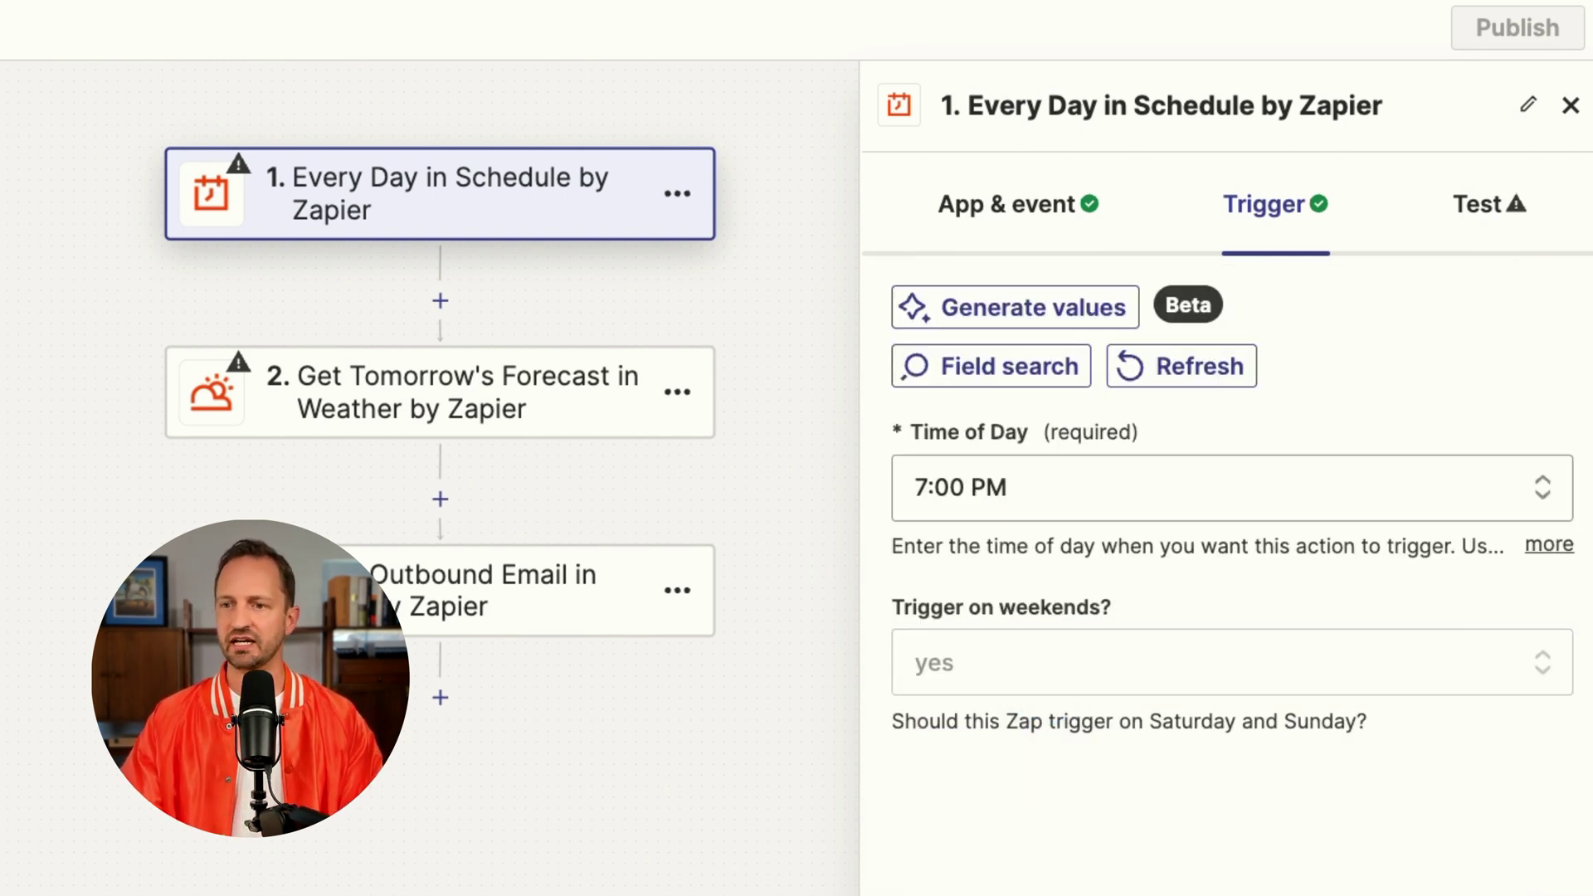
pyautogui.click(1082, 834)
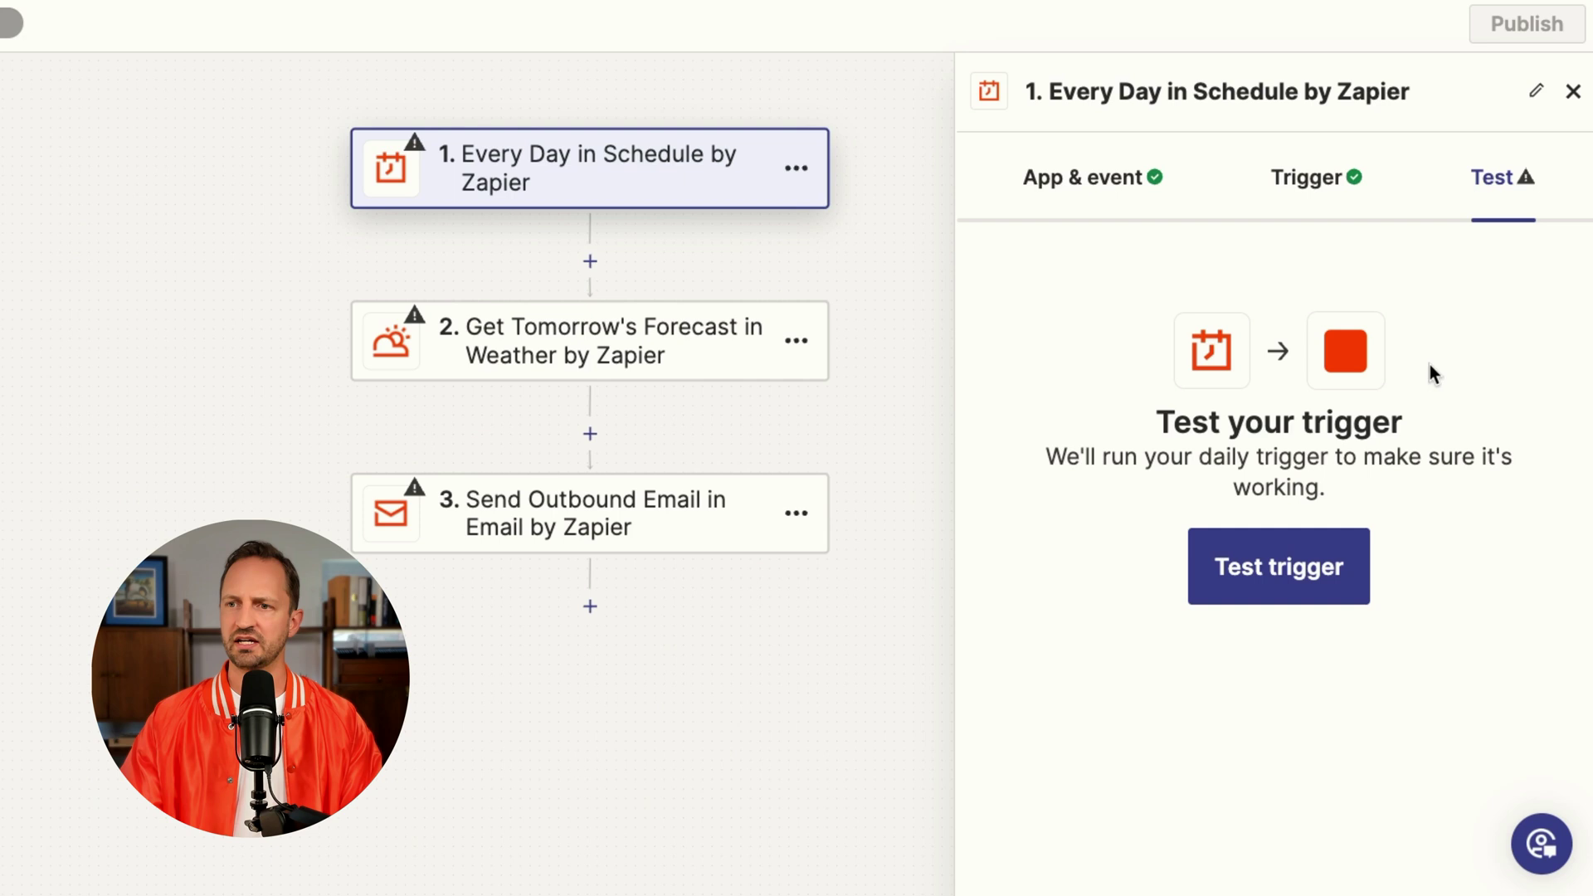
pyautogui.click(1267, 581)
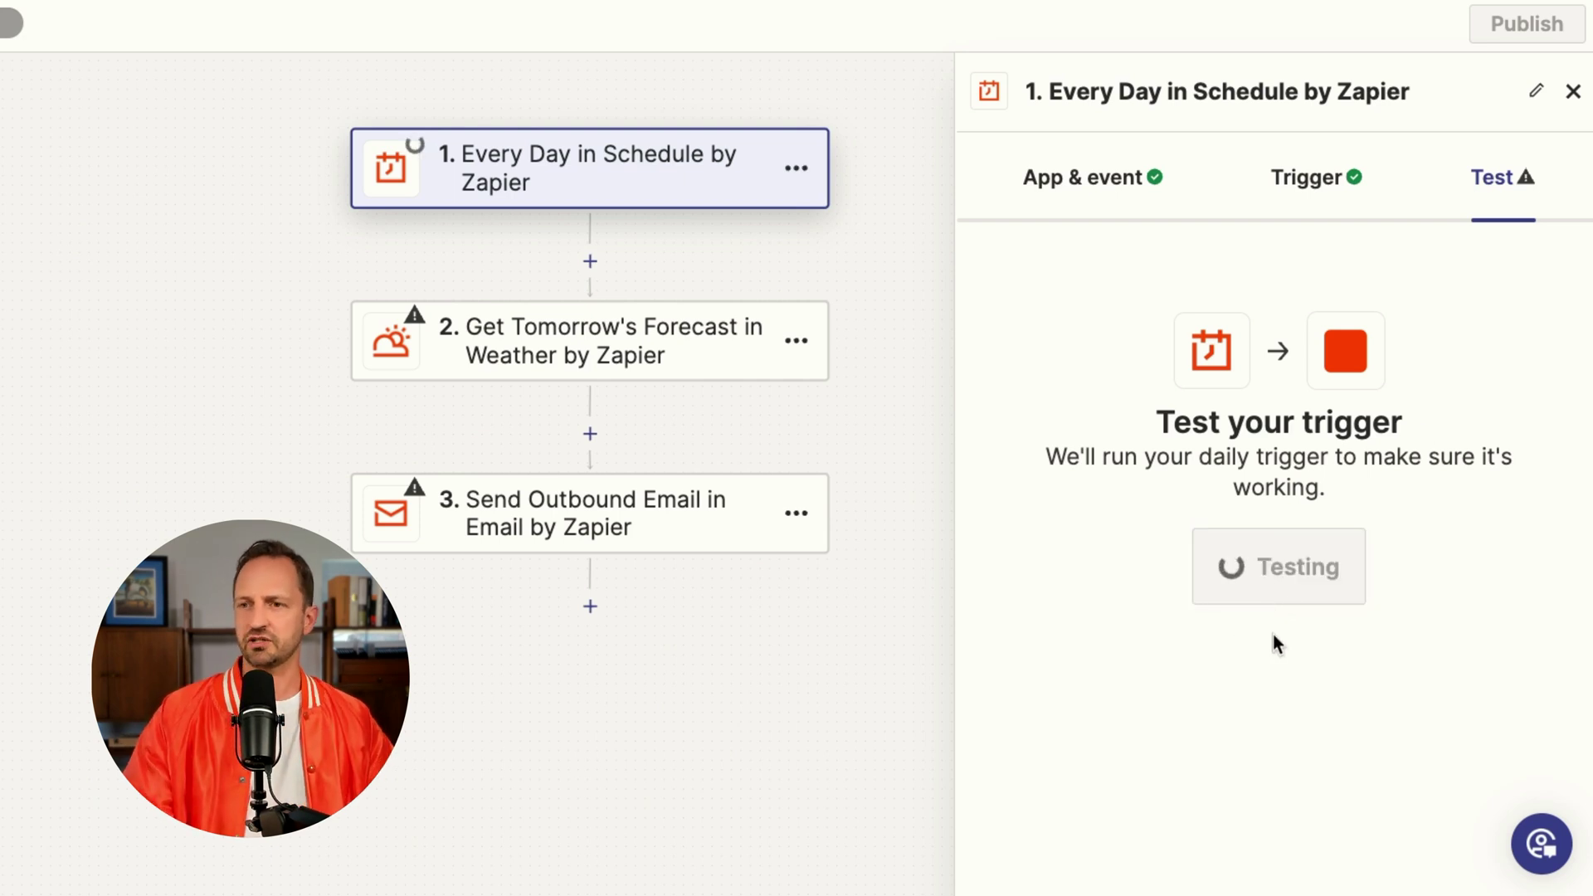
pyautogui.click(1173, 863)
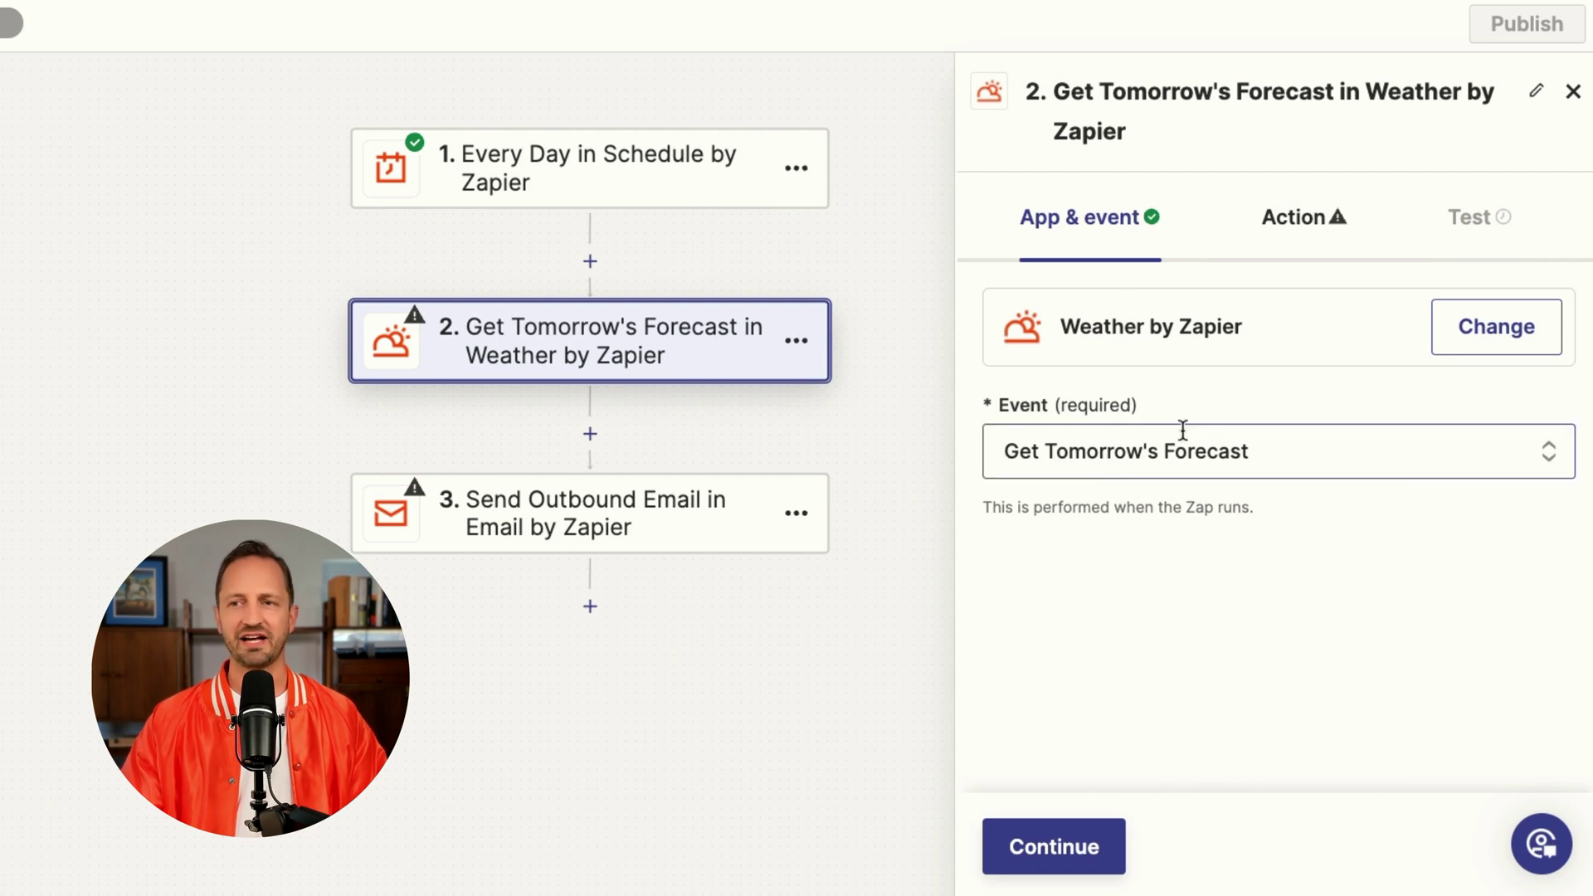
# - Confirm and test the forecast step, reviewing tomorrow's data (scattered clouds, max 96.62)
pyautogui.click(1068, 856)
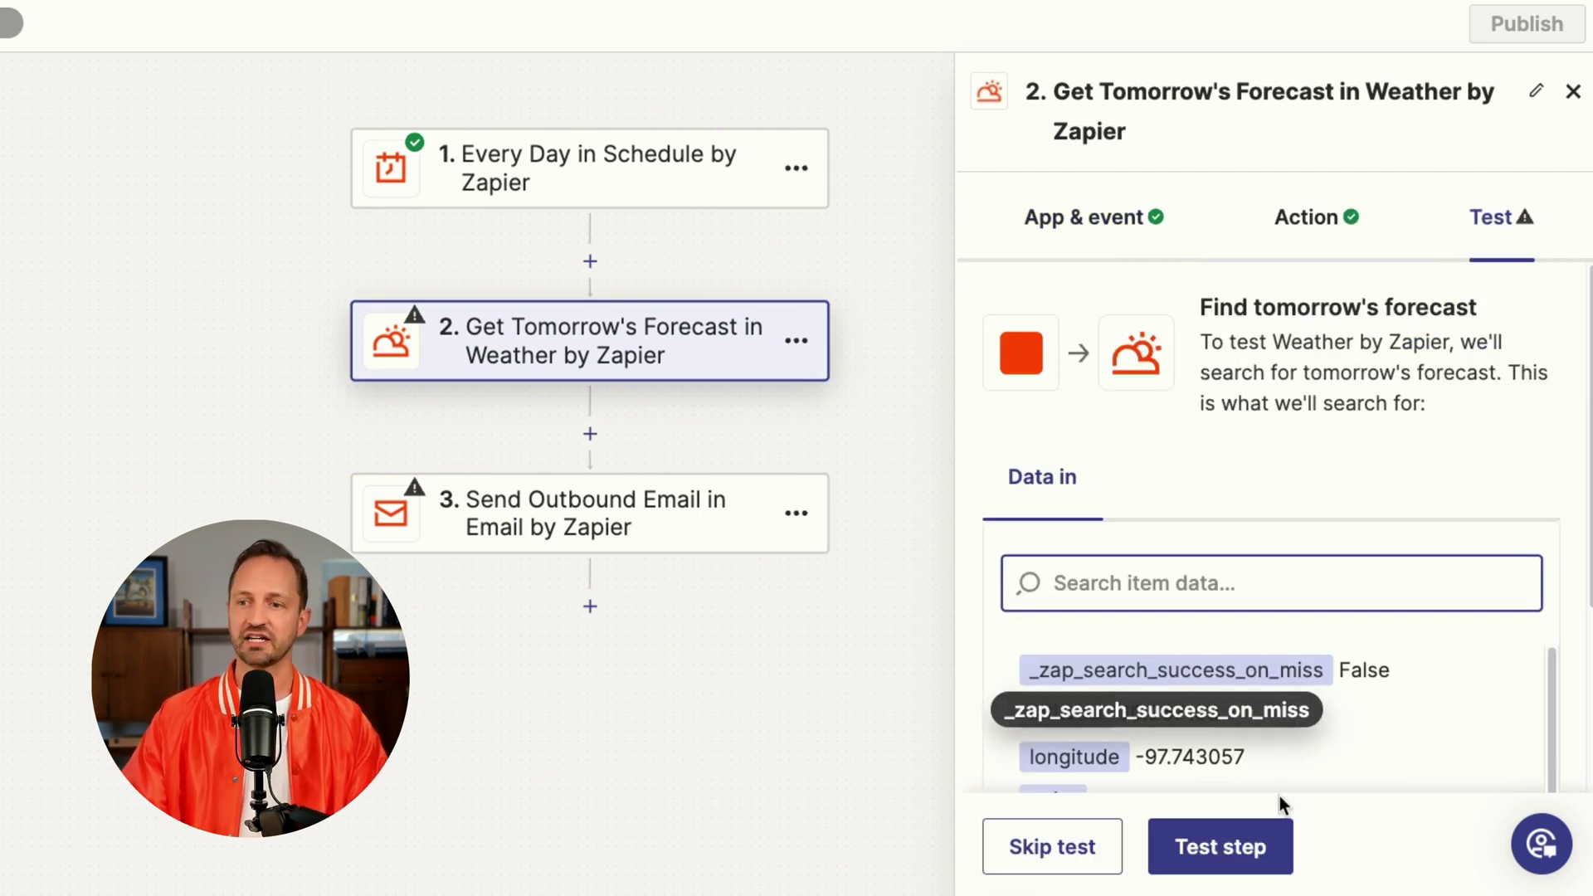
pyautogui.click(1212, 845)
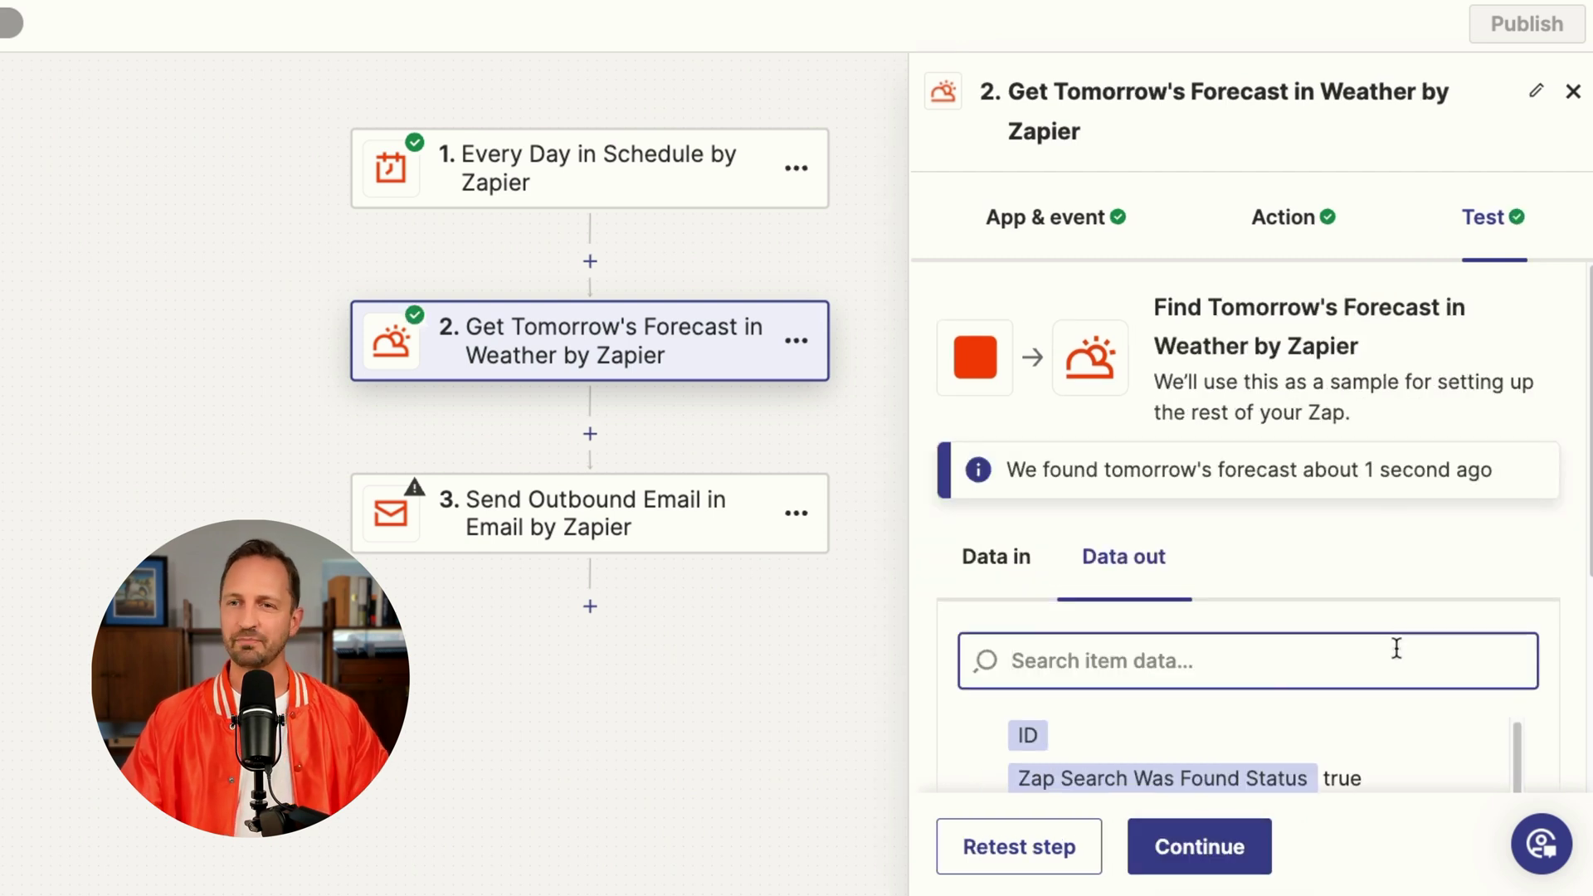
pyautogui.scroll(-8, 1355, 487)
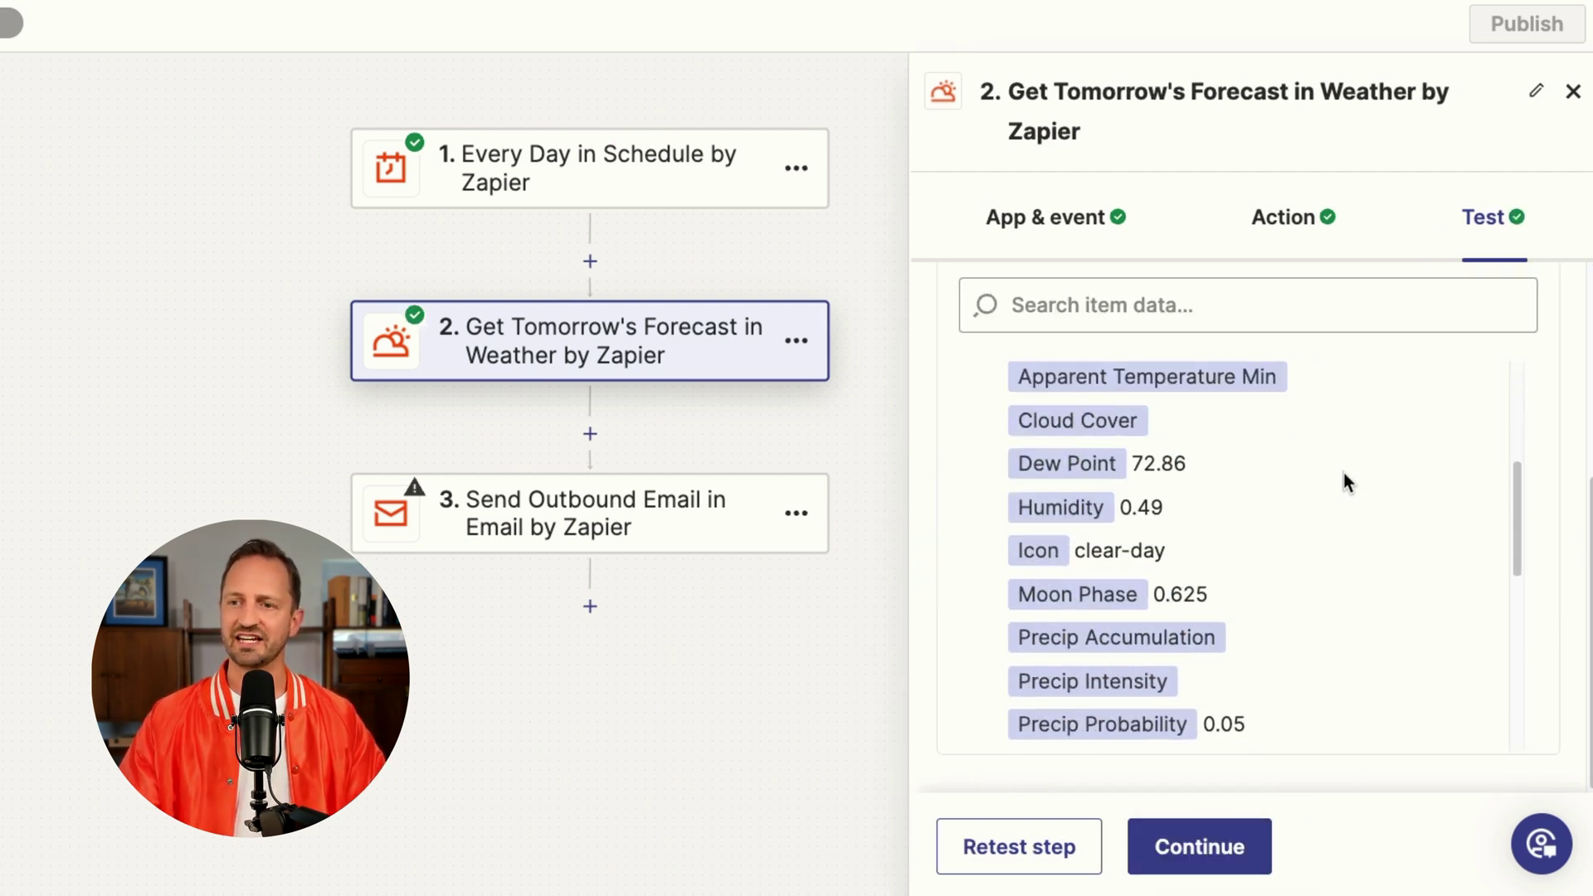
pyautogui.scroll(-3, 1264, 473)
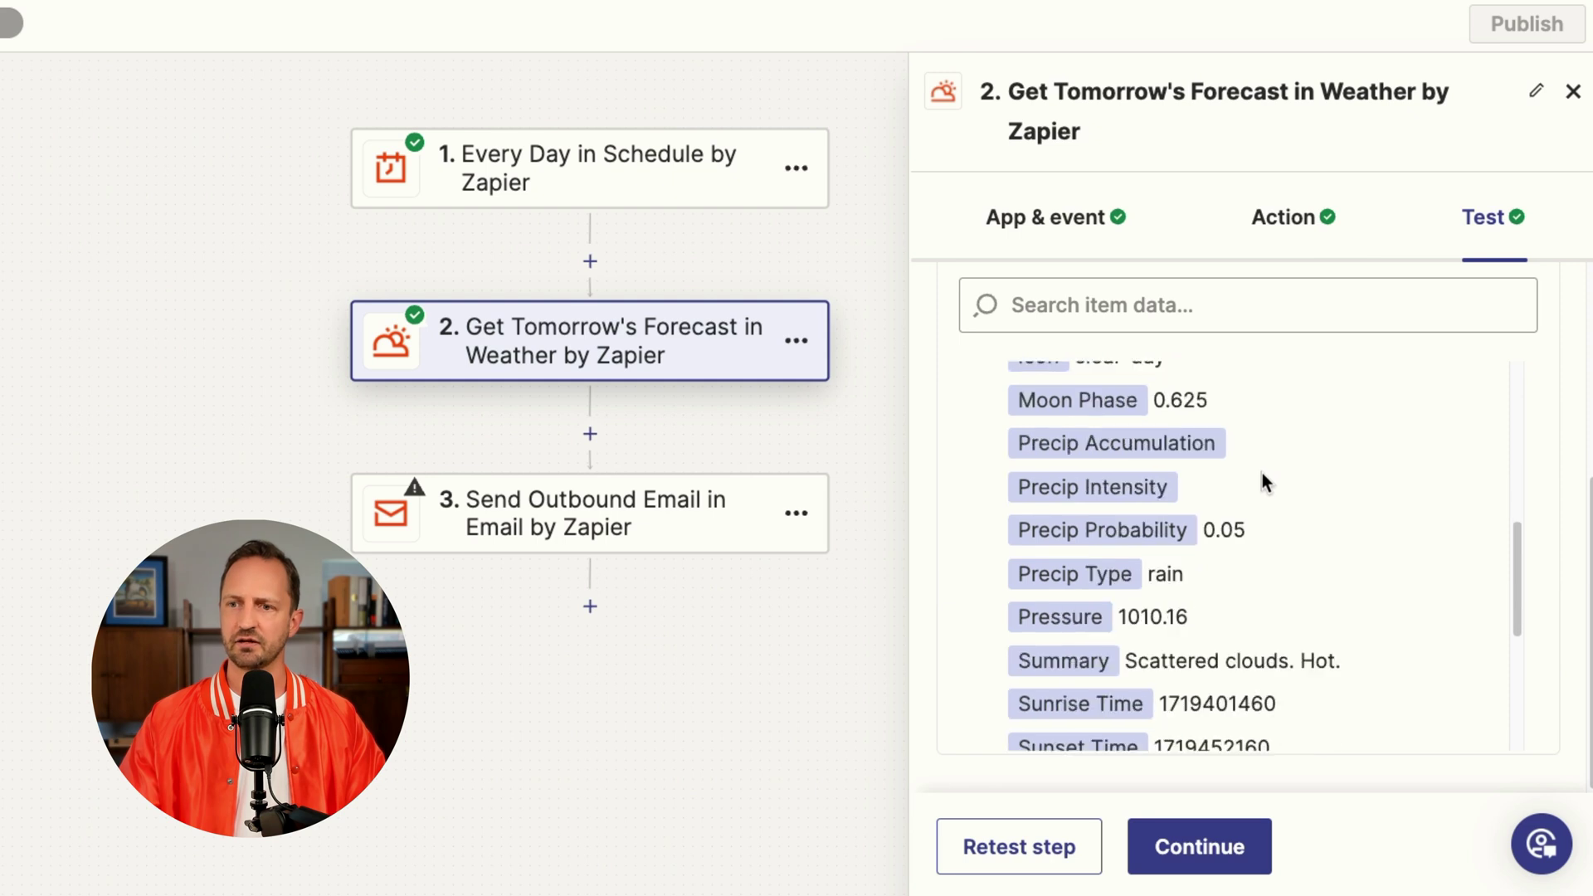
pyautogui.scroll(-1, 1262, 483)
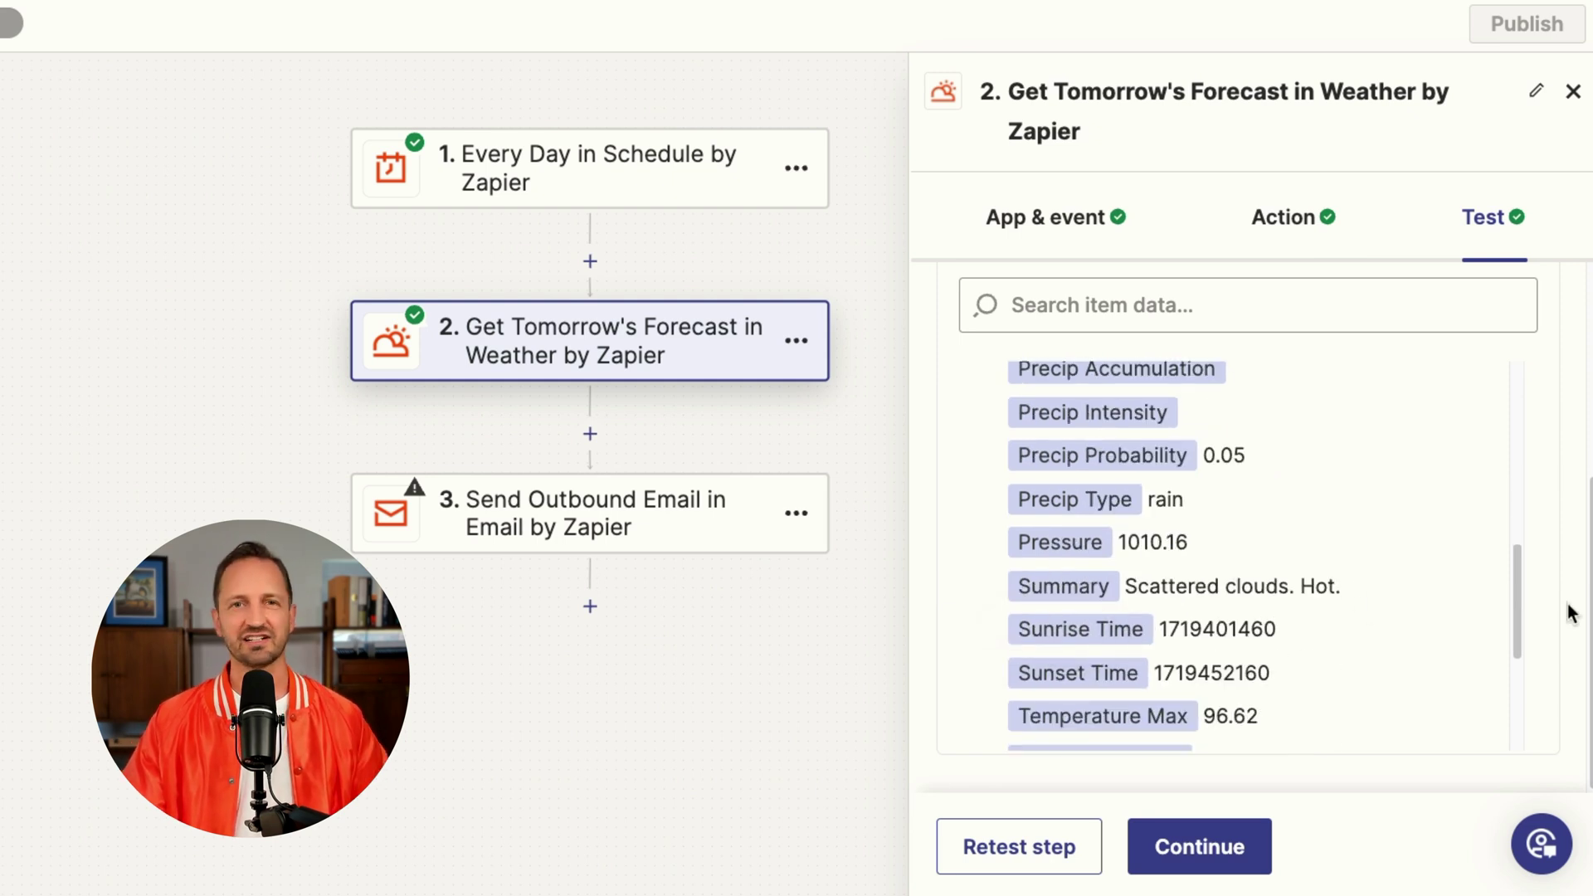
pyautogui.scroll(-2, 1419, 615)
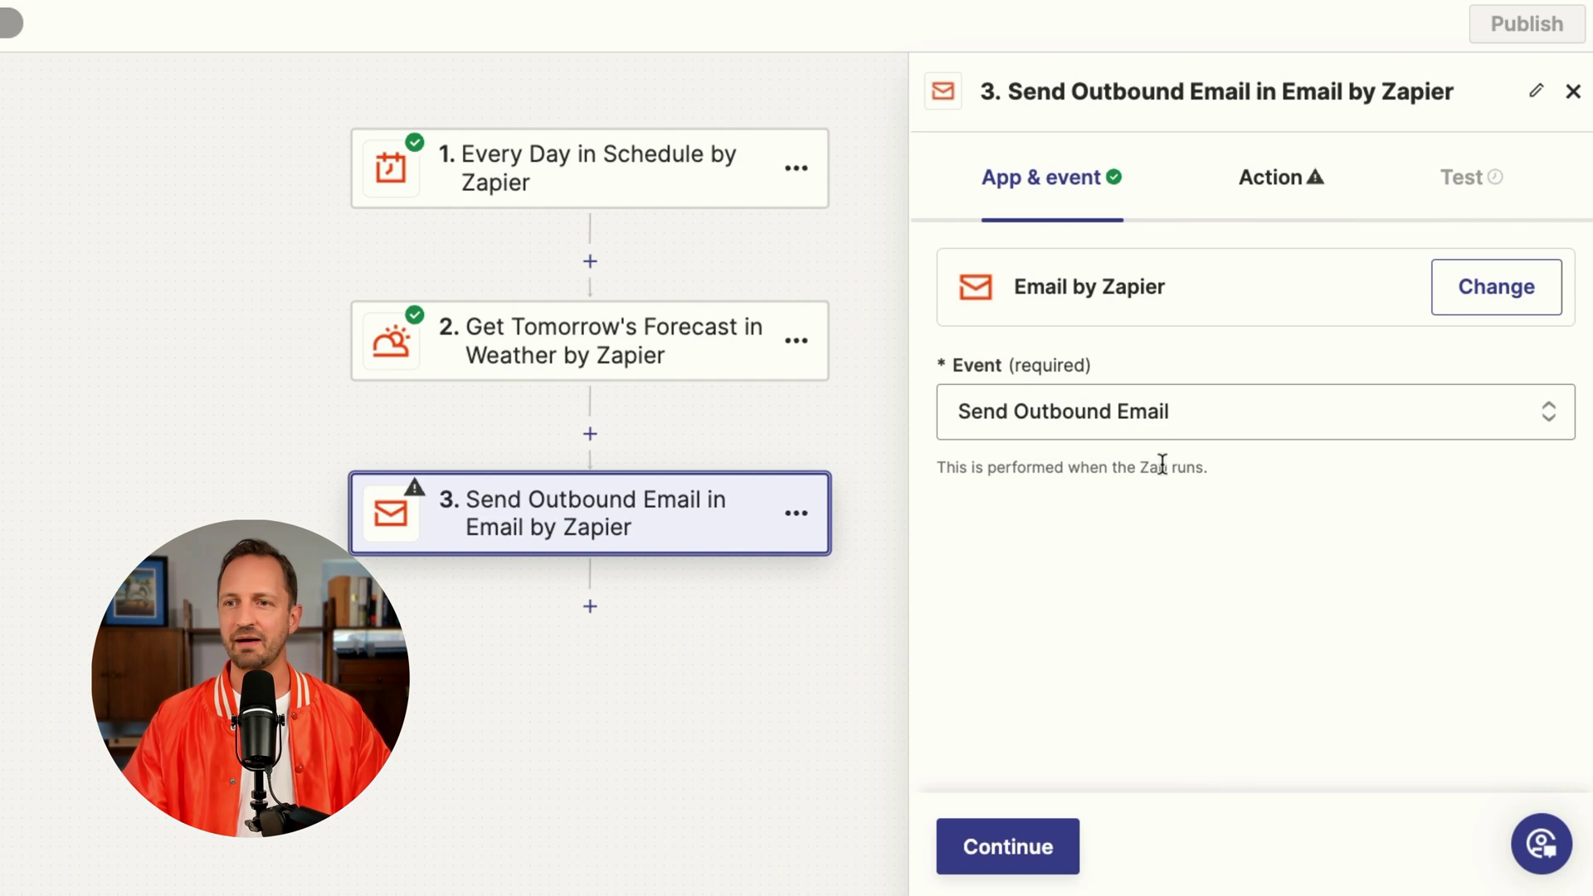
# - Fill in the email's recipient address and subject 'Tomorrow's Checklist', and begin the body text
pyautogui.click(1031, 853)
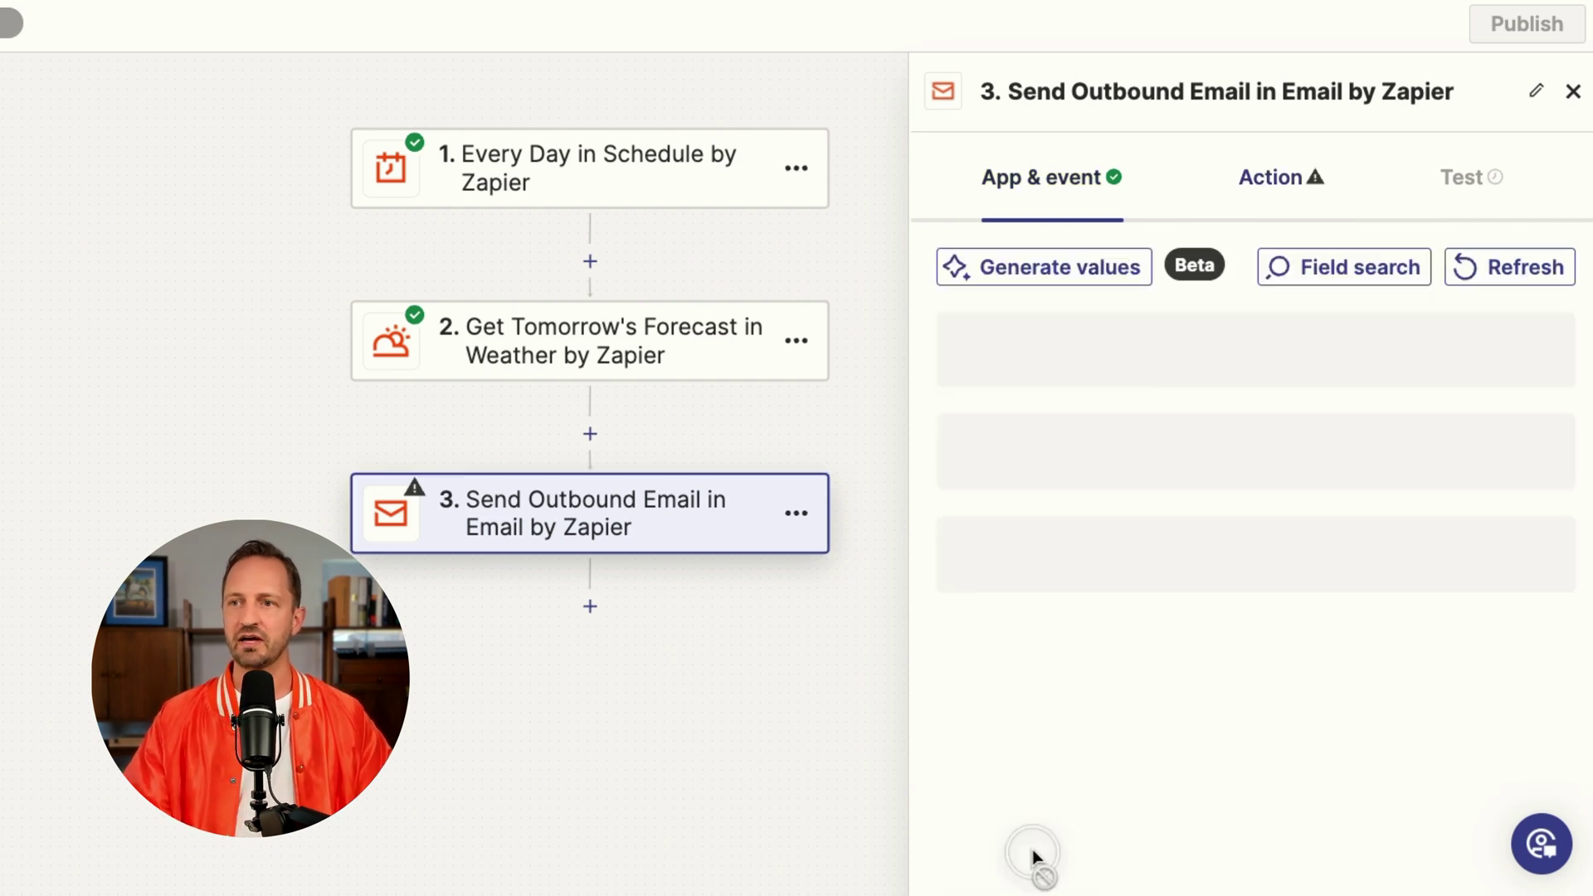
pyautogui.click(1206, 370)
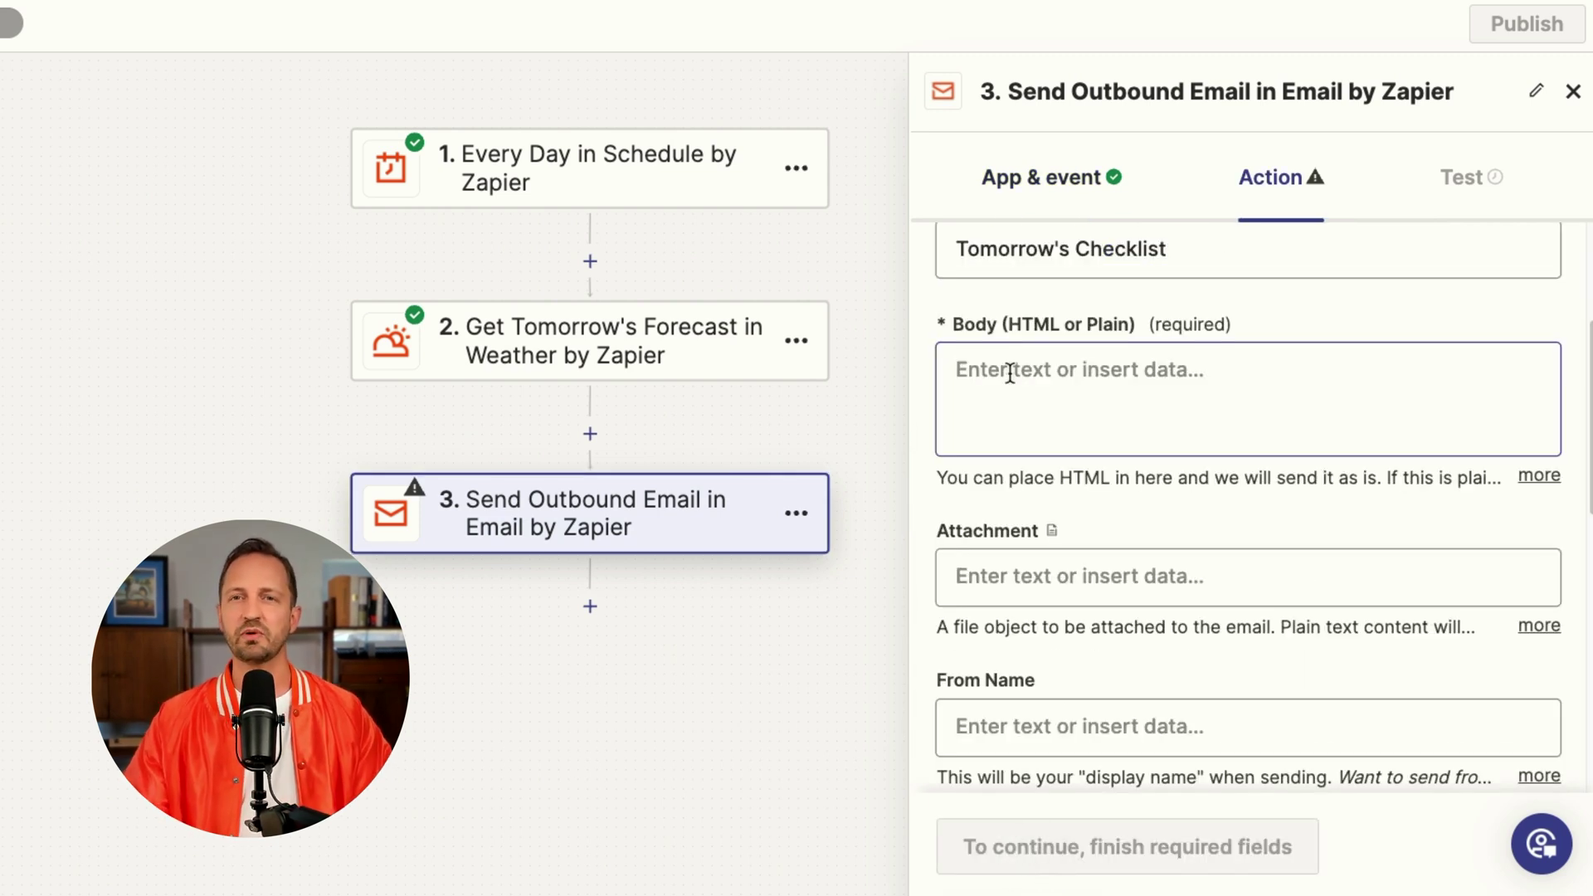
pyautogui.click(1010, 372)
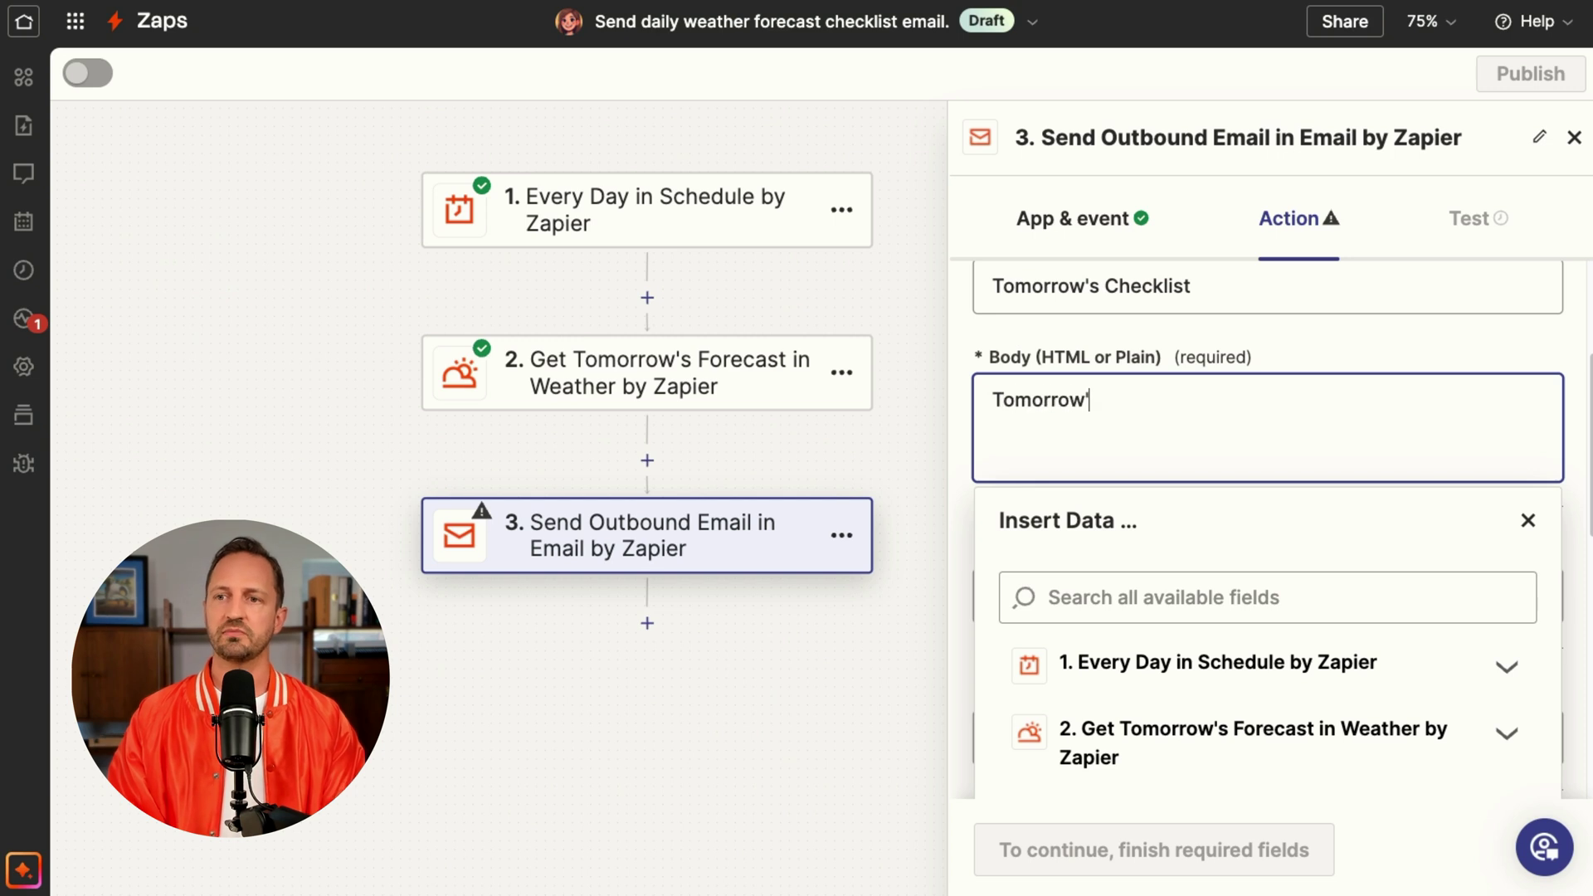
pyautogui.write('t:')
# - Insert the forecast Summary and Temperature Max into the body and paste in the checklist
pyautogui.scroll(-1, 1201, 528)
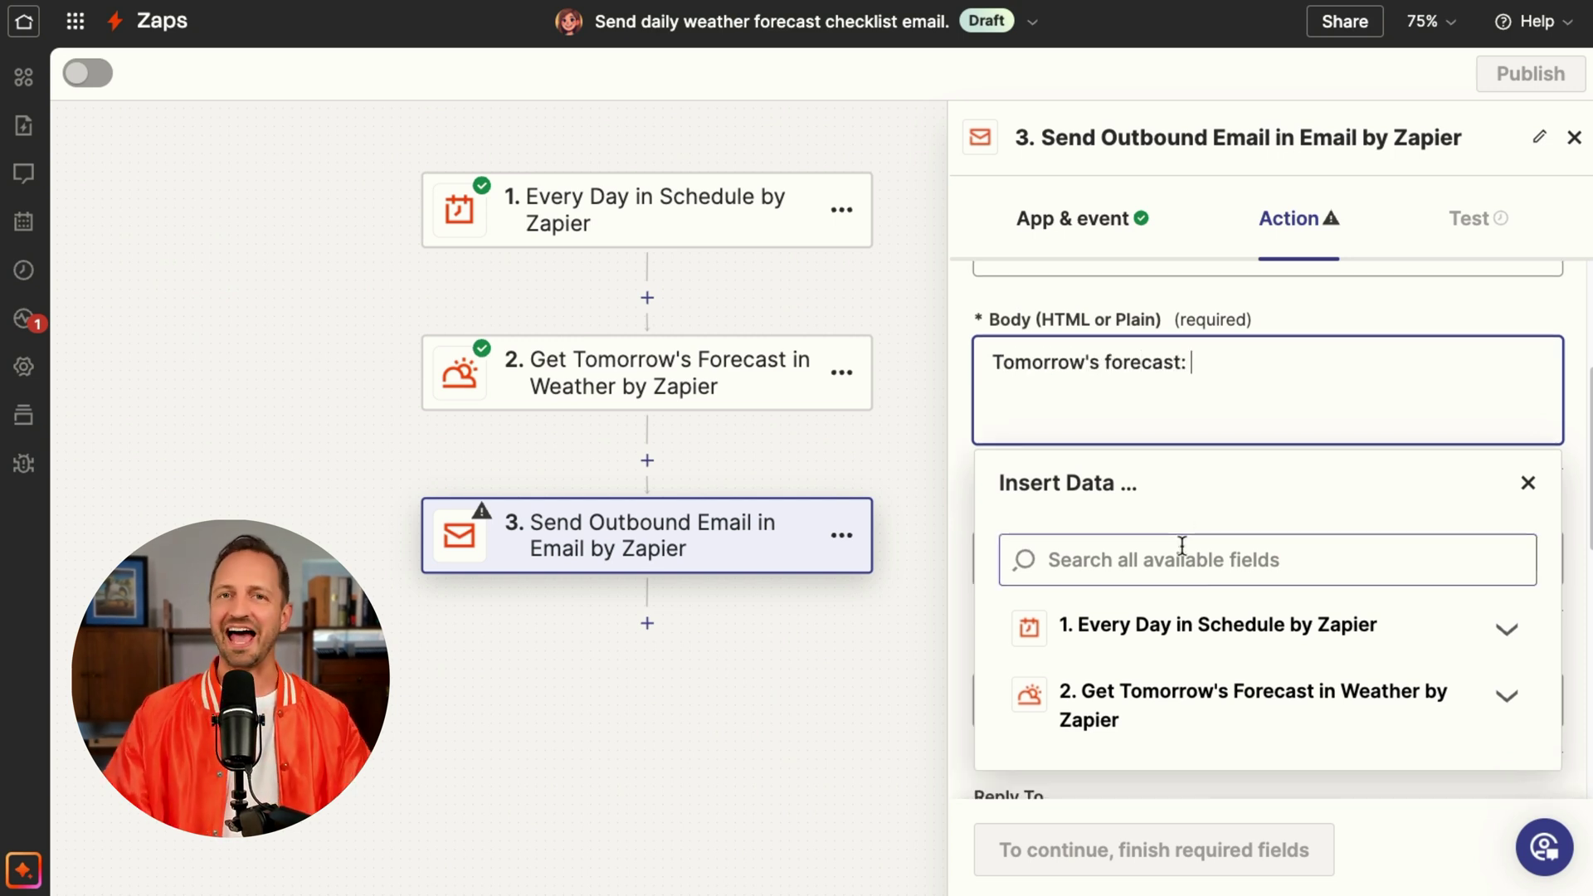
pyautogui.scroll(-1, 1195, 556)
pyautogui.click(1506, 666)
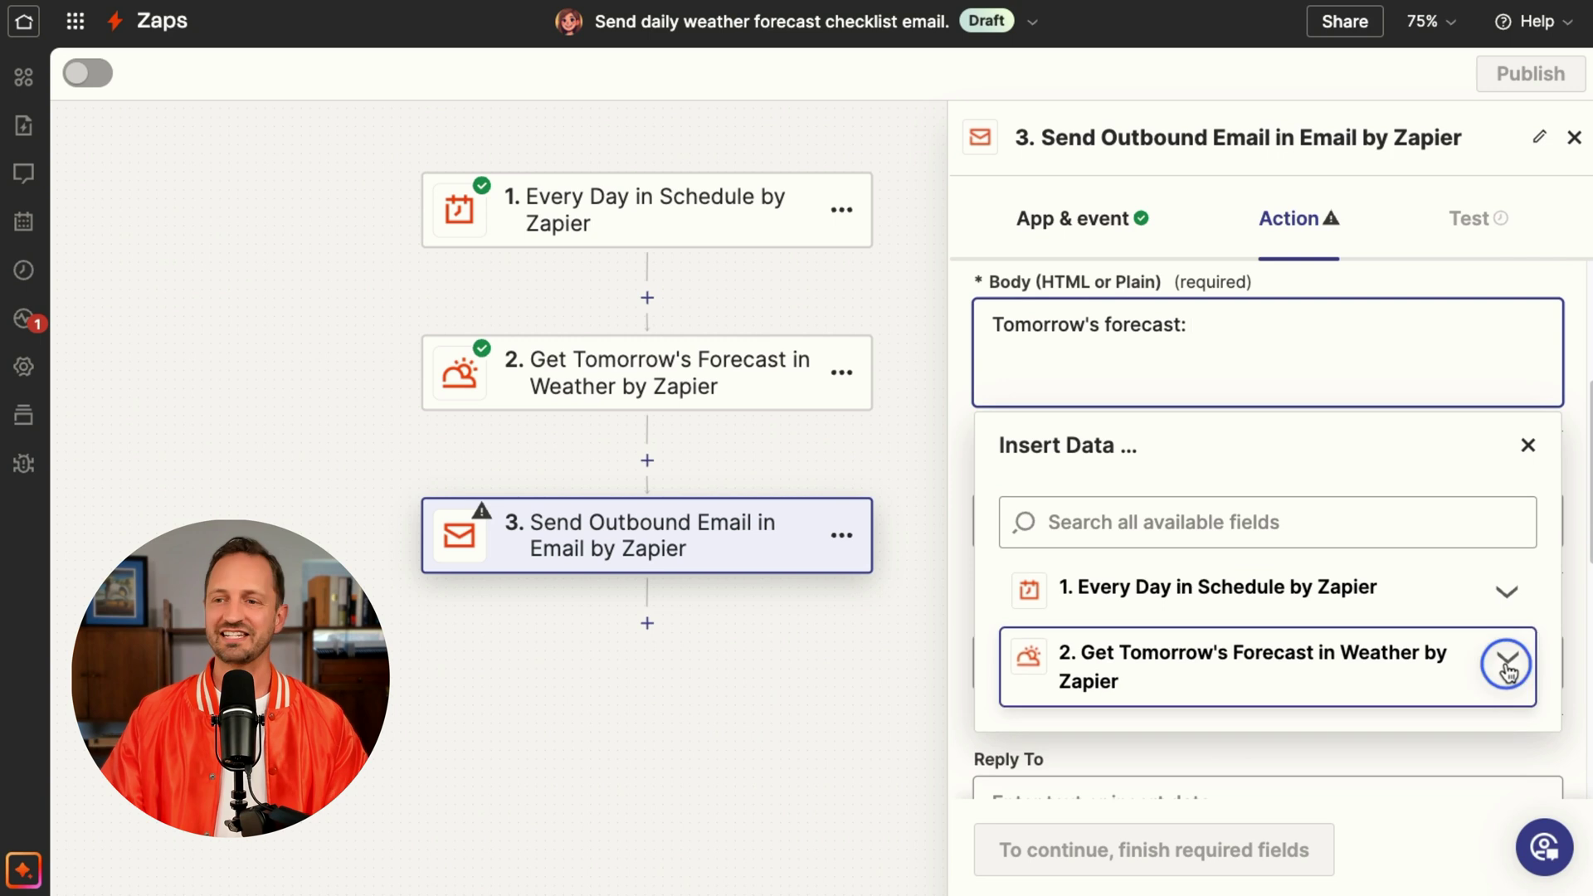
pyautogui.scroll(-5, 1298, 573)
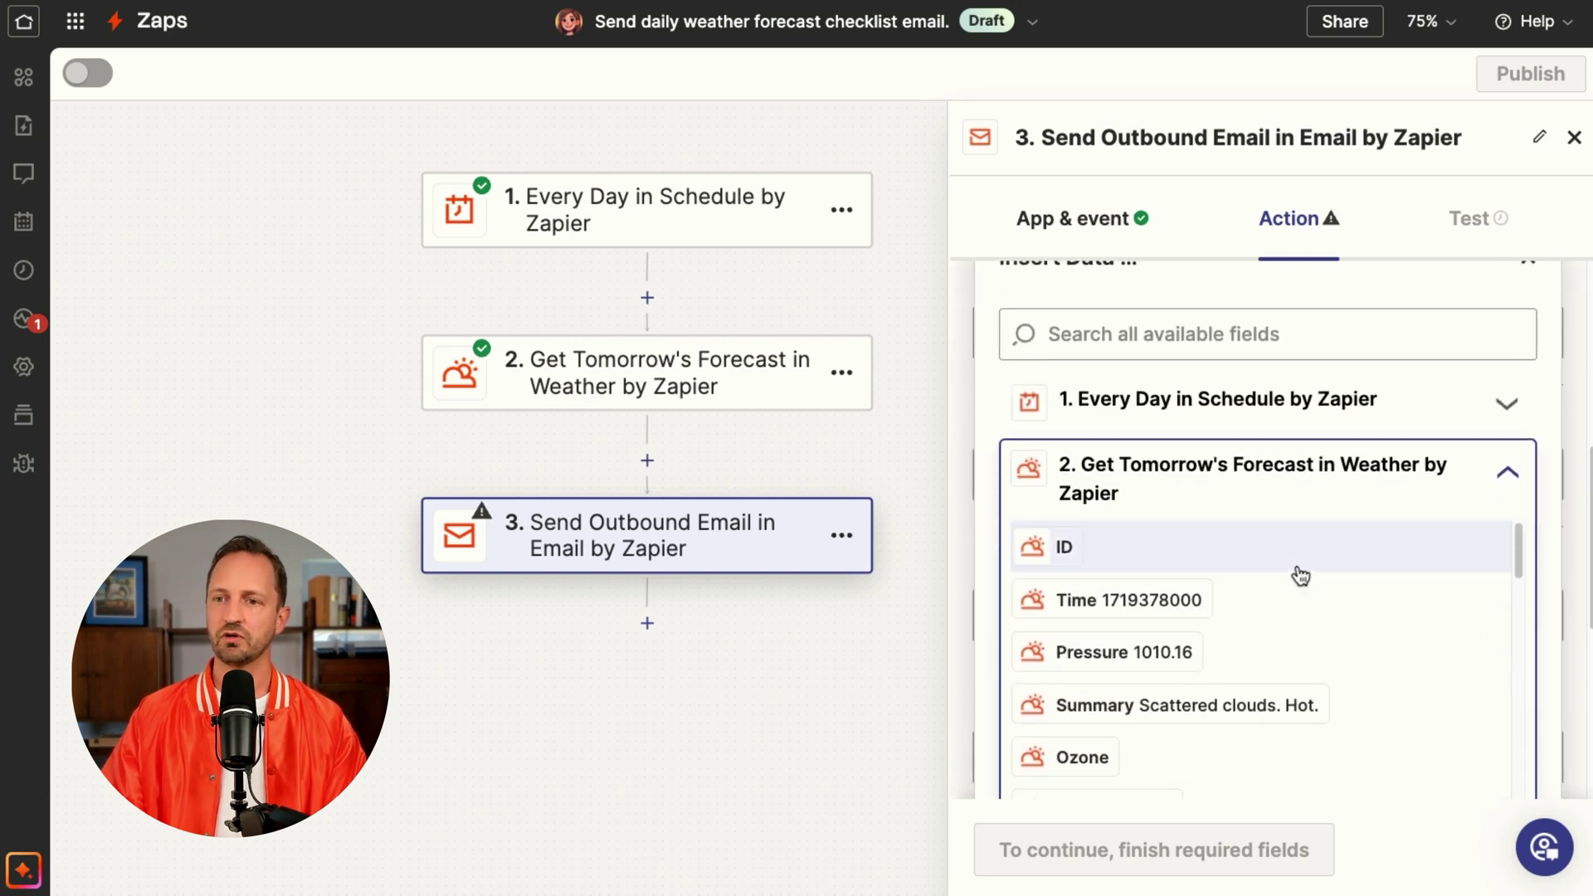
pyautogui.click(1256, 707)
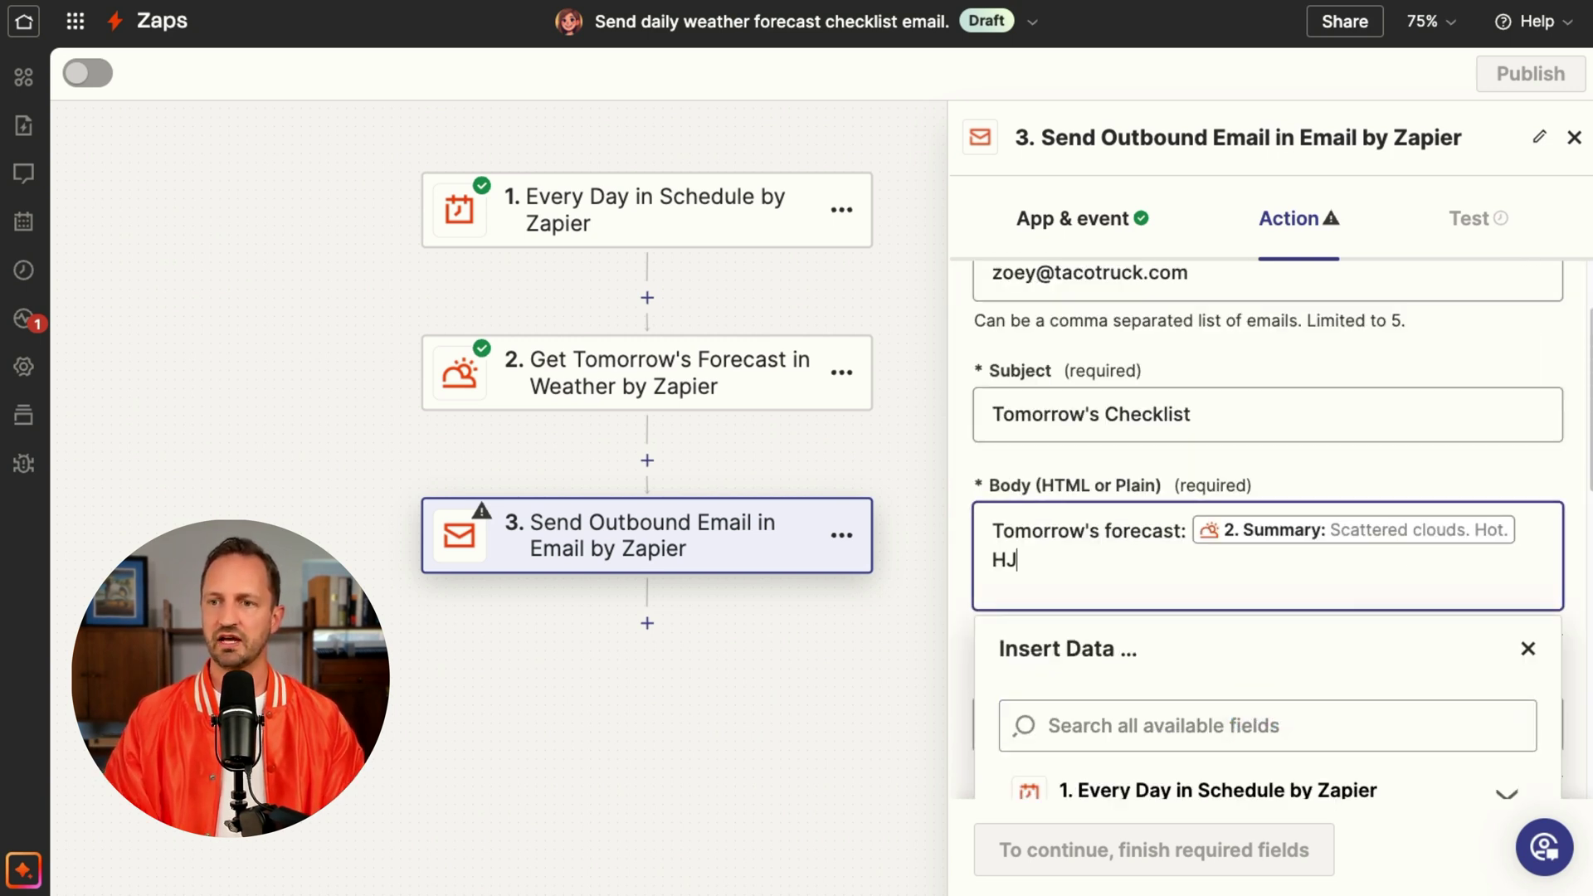
pyautogui.scroll(-10, 1174, 607)
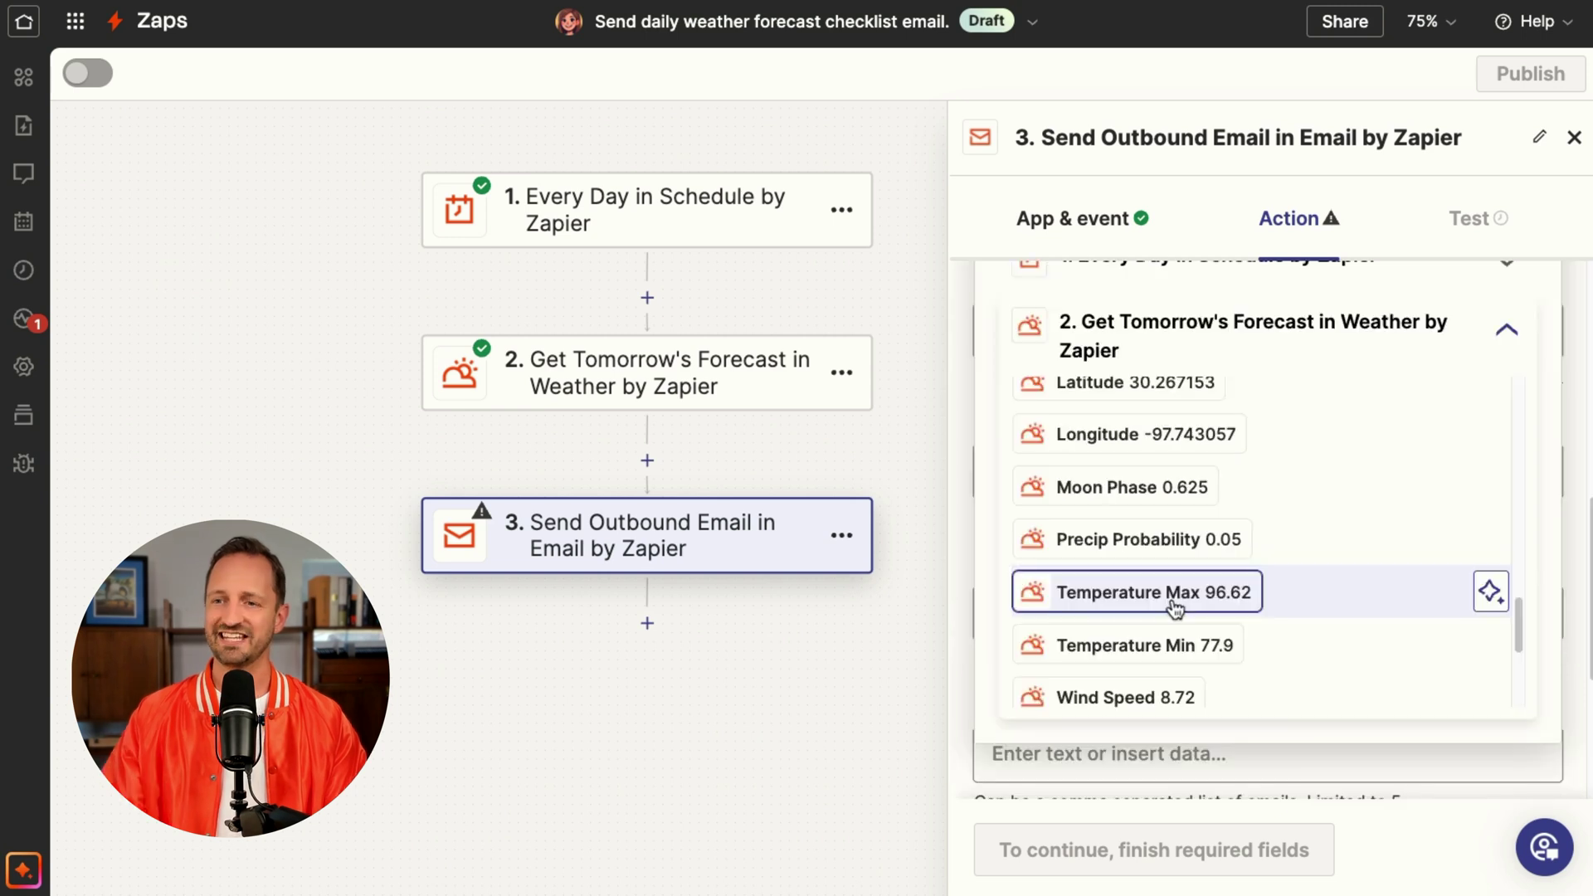
pyautogui.click(1174, 601)
pyautogui.write('Checklist: - Review taco truck location - Check tortilla inventory - Never give up  You got this!')
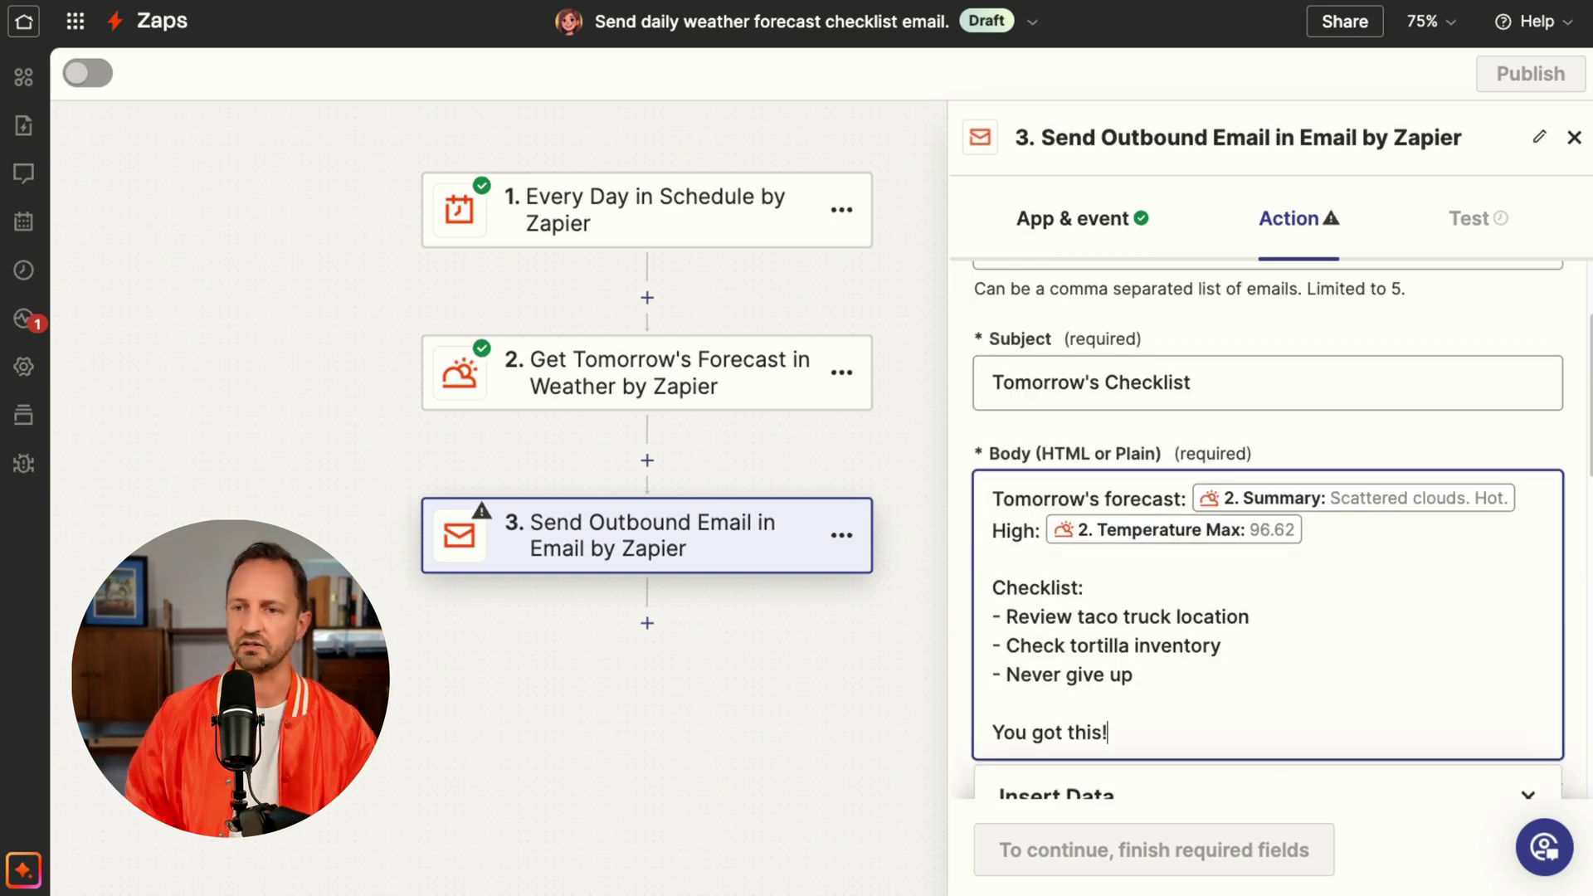
pyautogui.click(1153, 850)
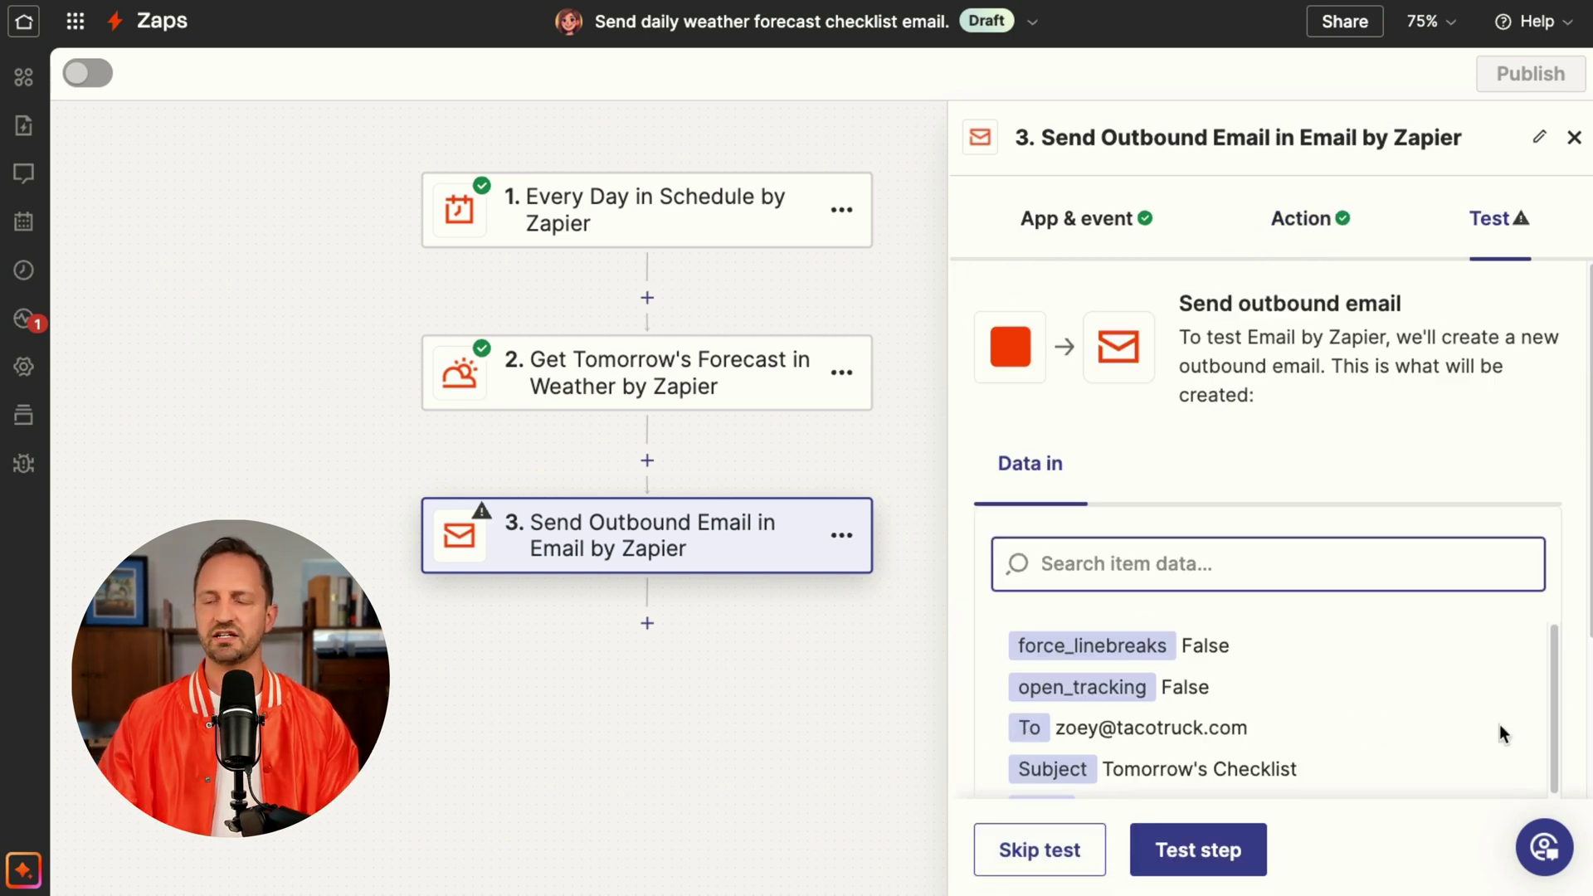
# - Test the Send Outbound Email step so the checklist email gets sent
pyautogui.click(1234, 867)
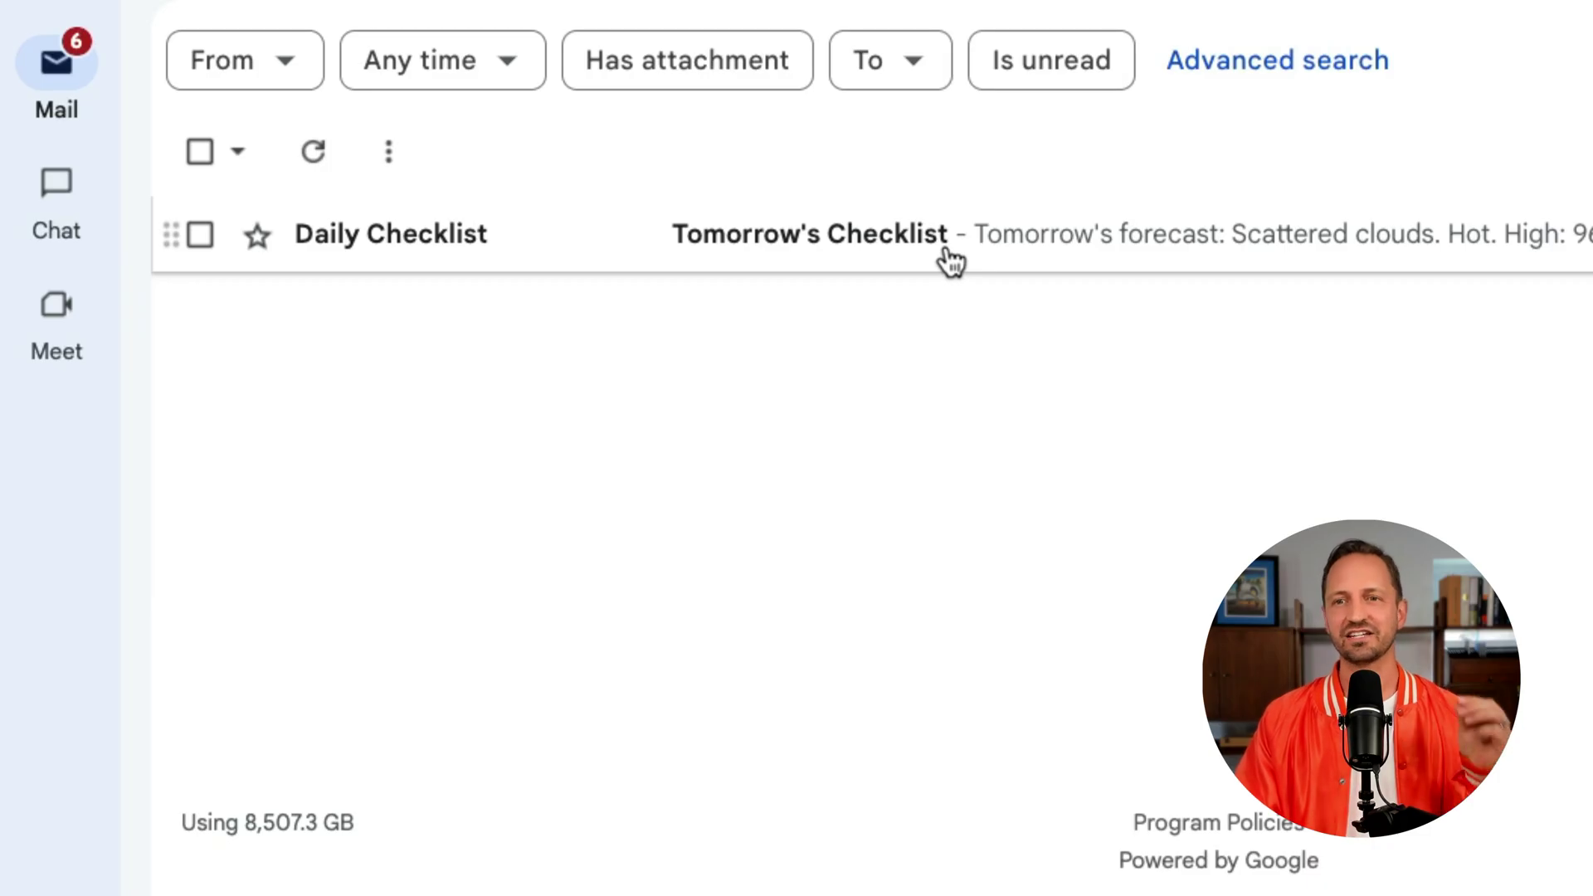
# - Open the Tomorrow's Checklist email in Gmail and scroll through its forecast and checklist
pyautogui.click(947, 249)
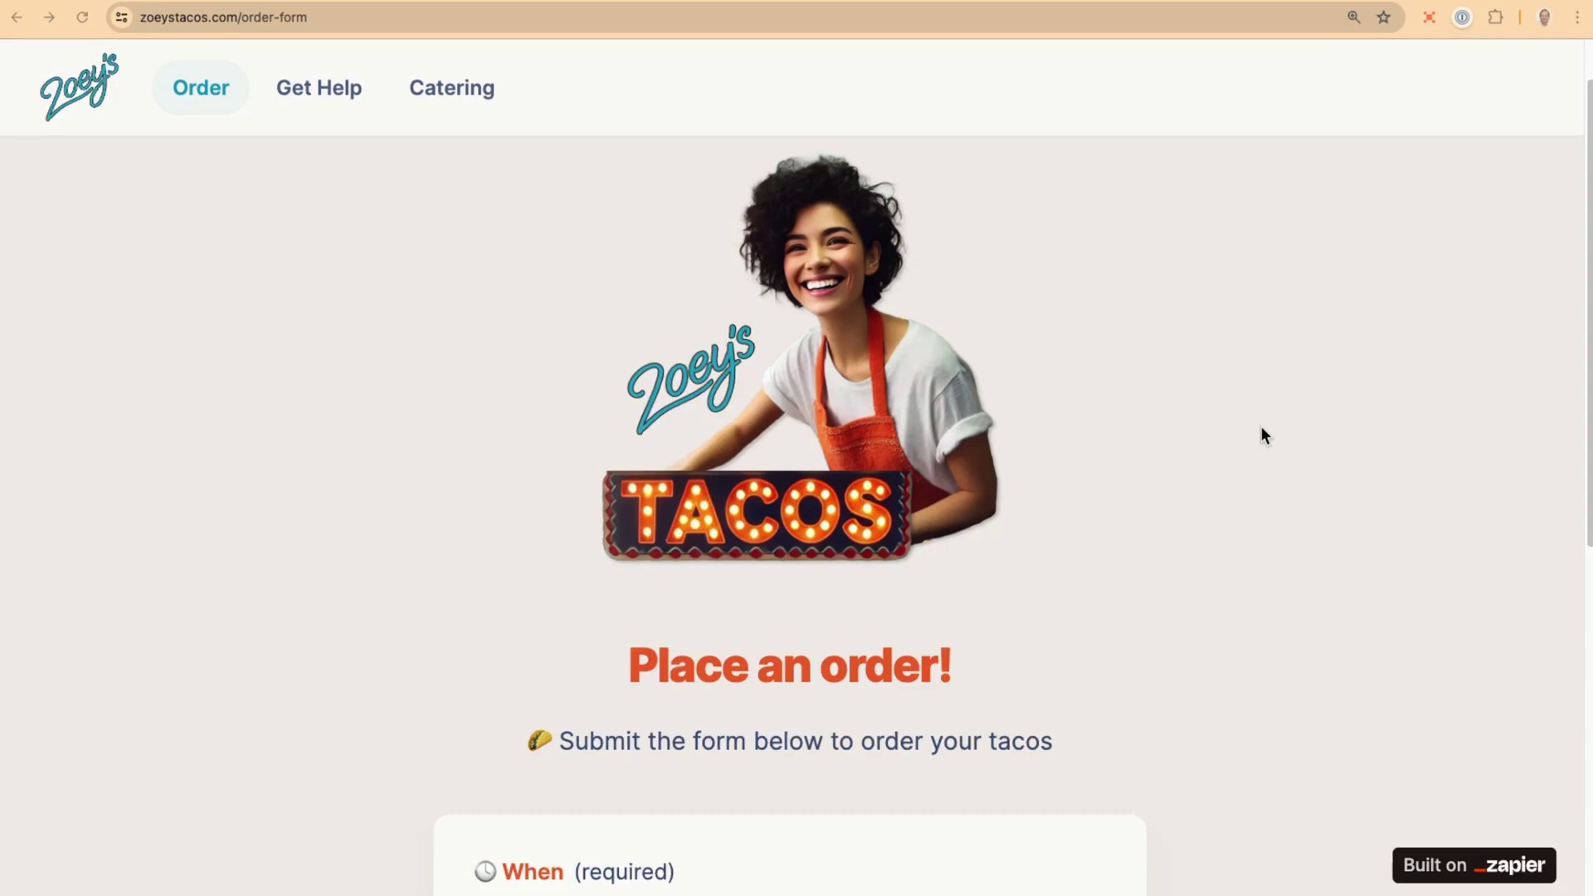
pyautogui.scroll(-5, 1278, 412)
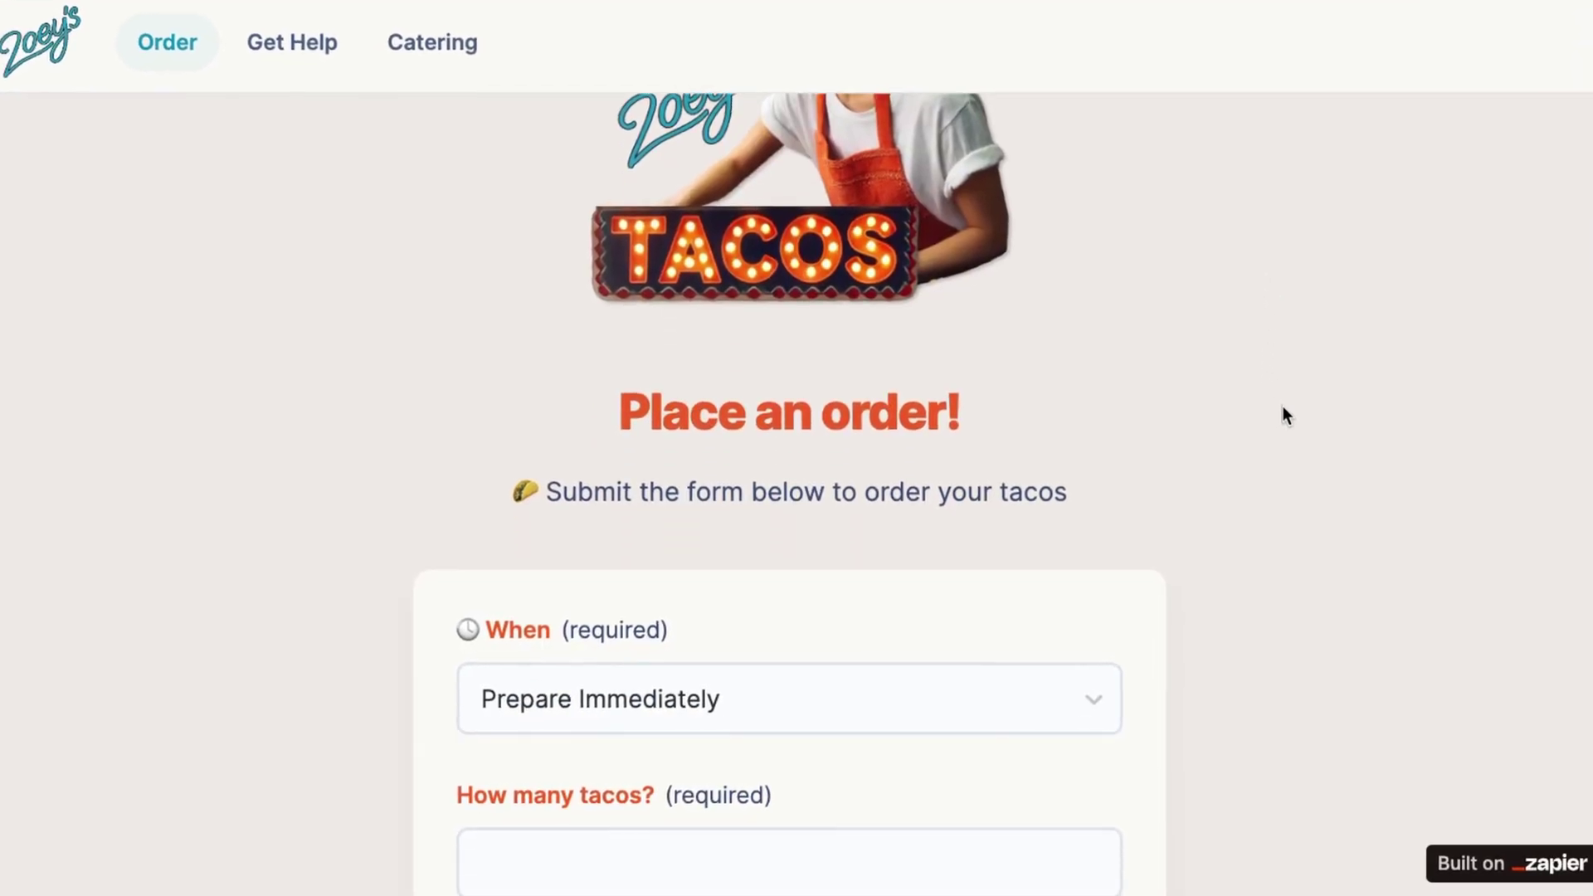